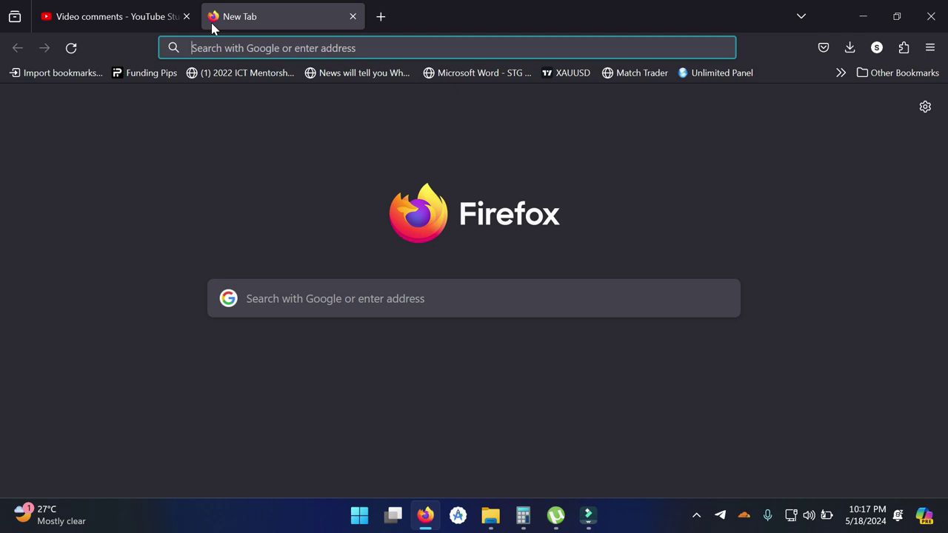
- Search the web for rufus, open the official rufus.ie site and go to its list of latest releases
type("ruf")
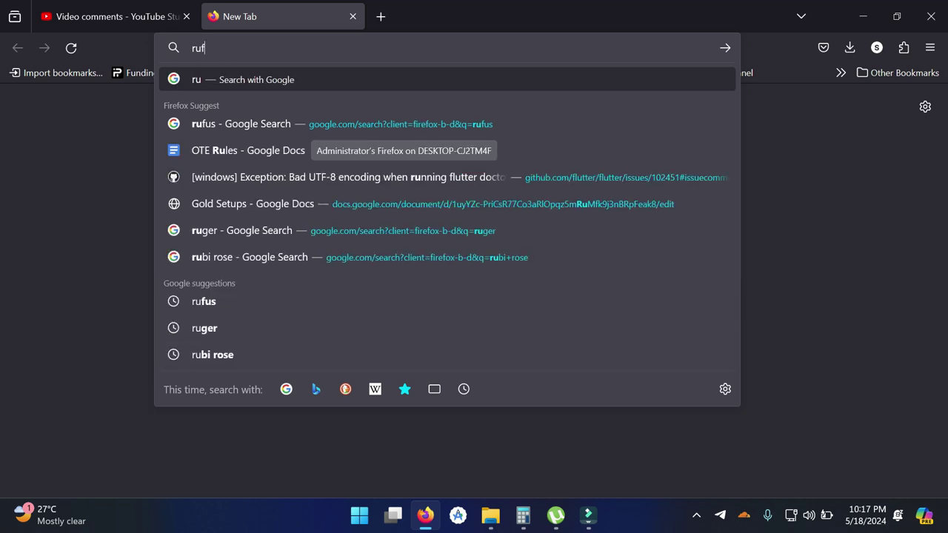
type("us")
key("Return")
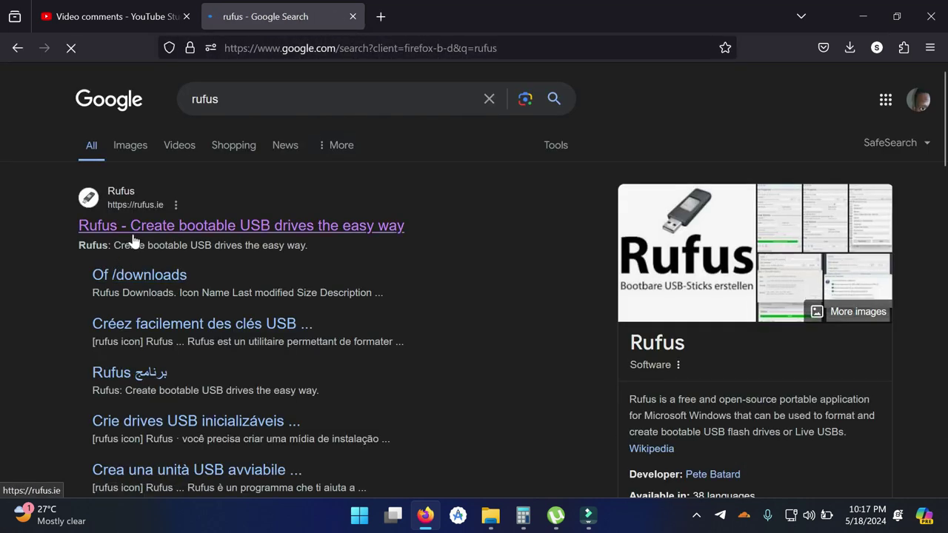
left_click(132, 238)
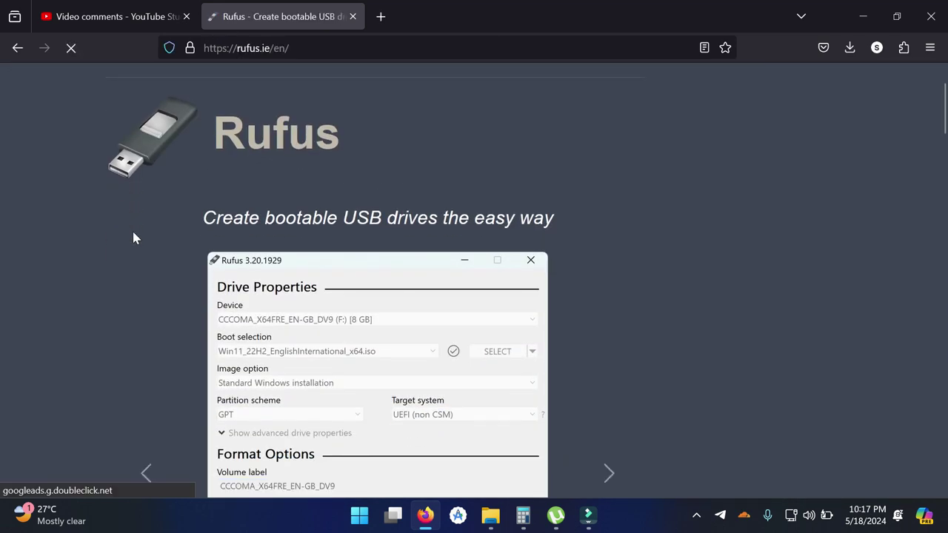
scroll(133, 238, "down", 8)
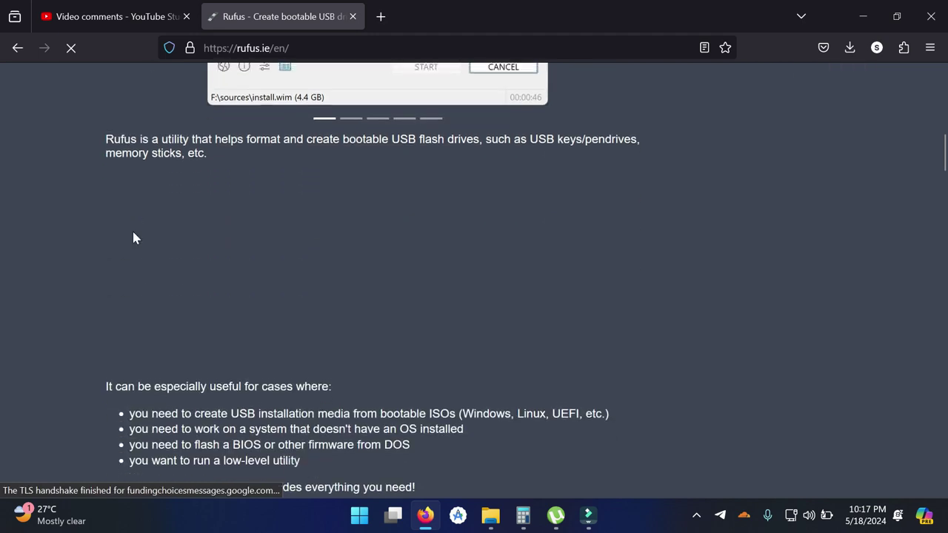
scroll(134, 238, "down", 8)
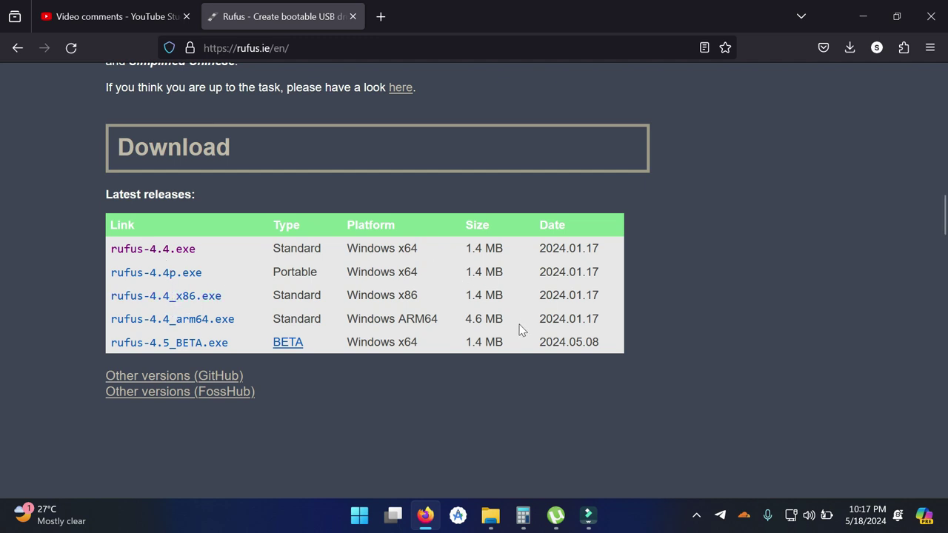
- Shrink the browser window to reach the desktop, open This PC's properties and check the processor type under System type
left_click(896, 15)
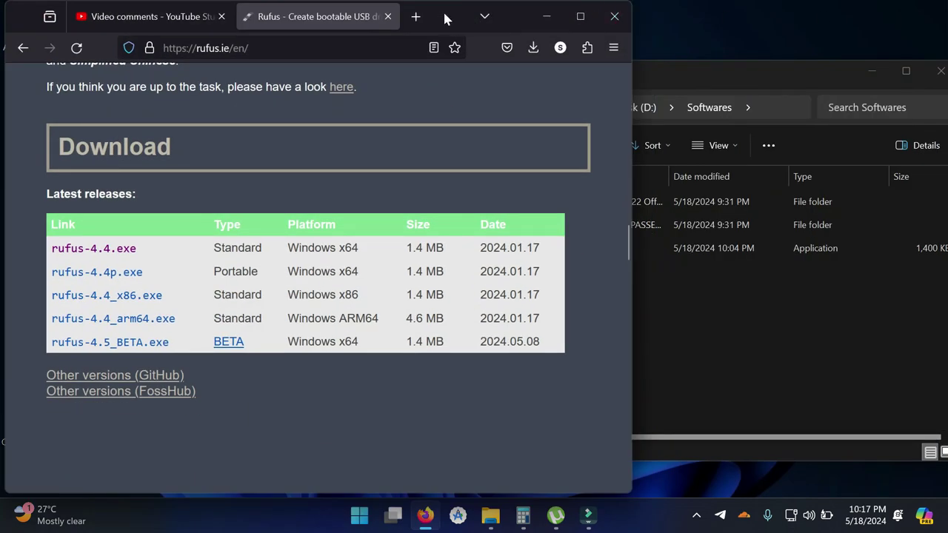
left_click_drag(444, 18, 593, 34)
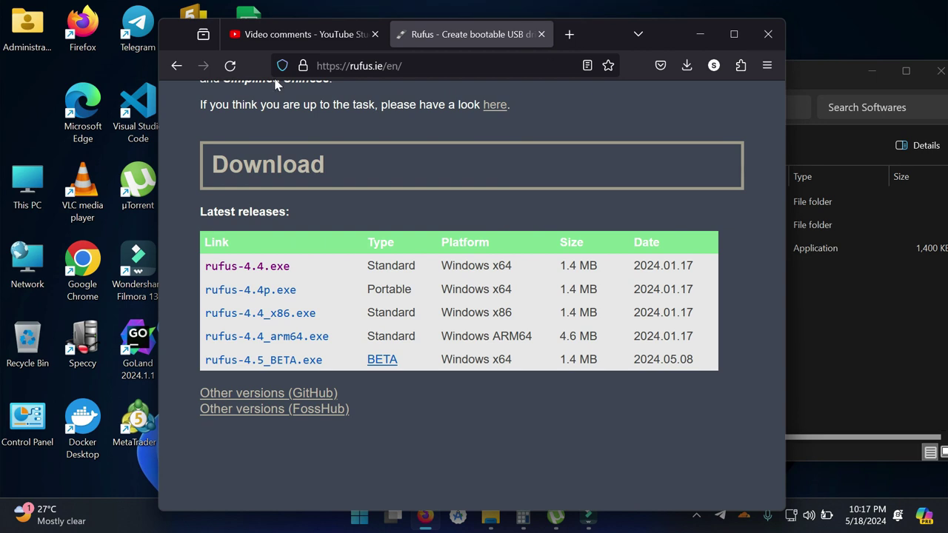
right_click(25, 194)
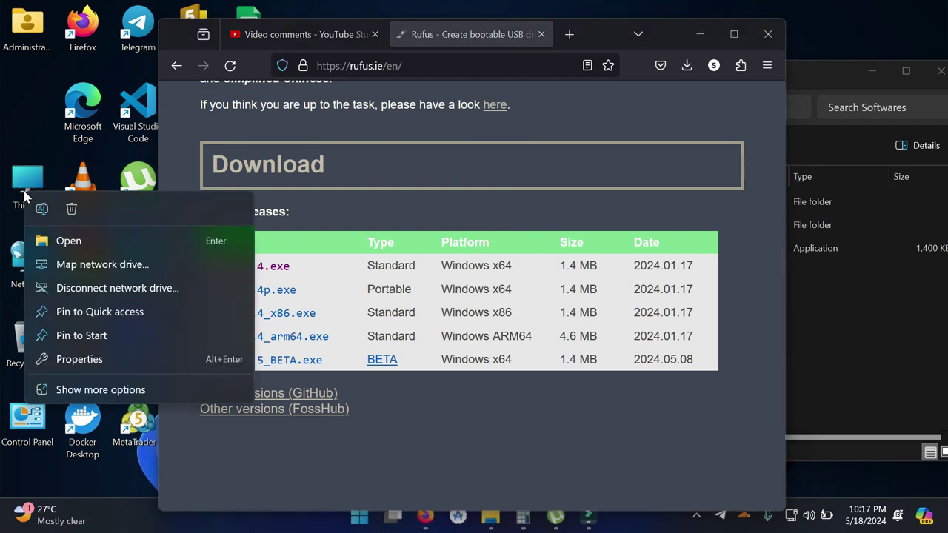
left_click(87, 360)
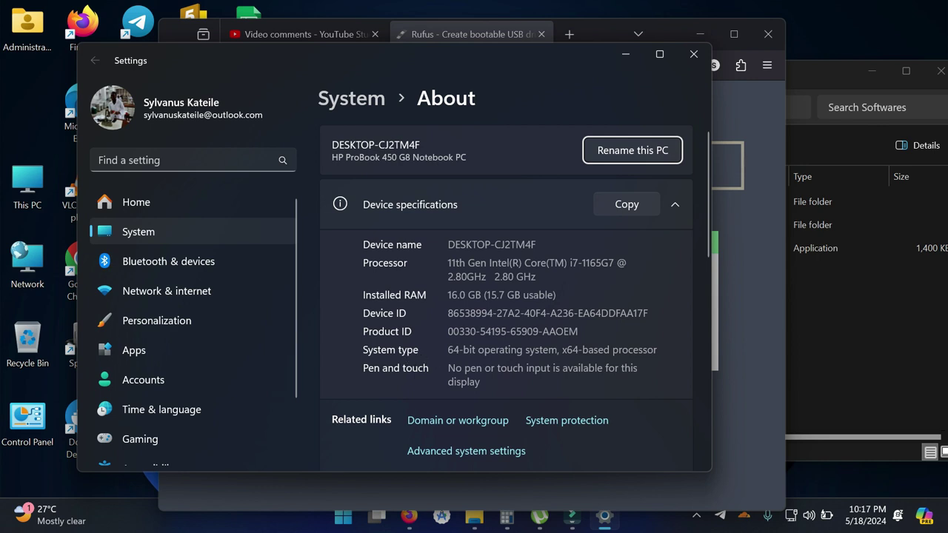
left_click_drag(562, 351, 648, 351)
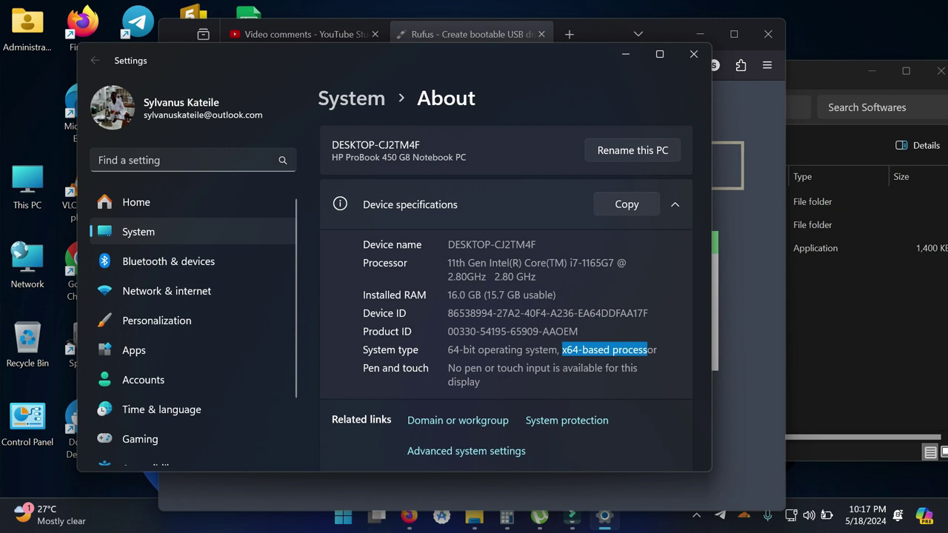
- Return to the Rufus page, download rufus-4.4.exe for Windows x64 and dismiss the advertisement
left_click(750, 294)
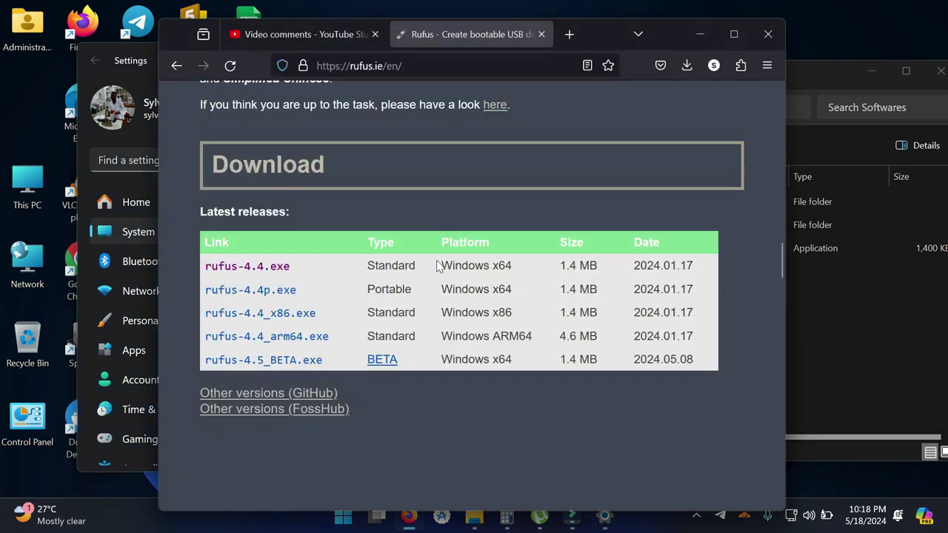
left_click(238, 271)
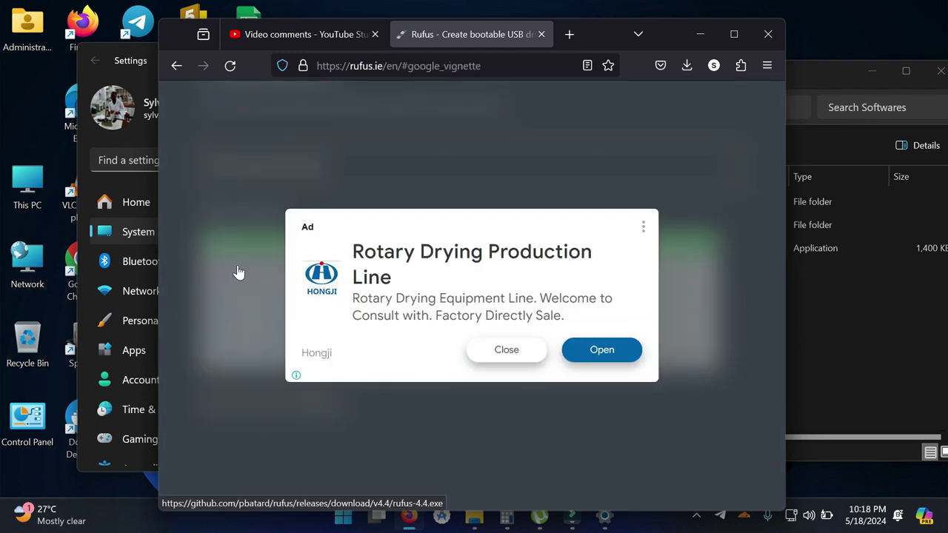
left_click(501, 353)
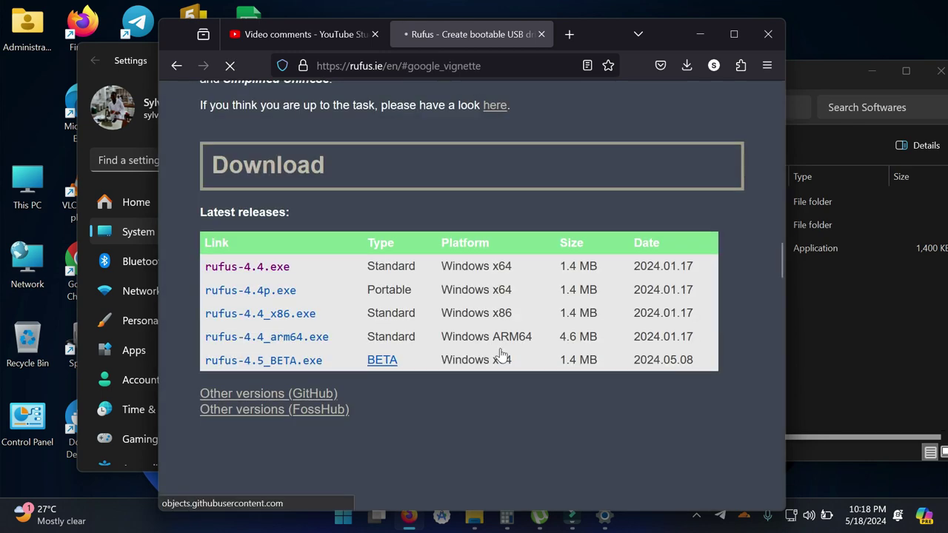
- Examine rufus-4.4 and the ISO inside the Windows 11 X64 Pro folder in File Explorer, then return to Softwares
left_click(871, 325)
left_click(485, 255)
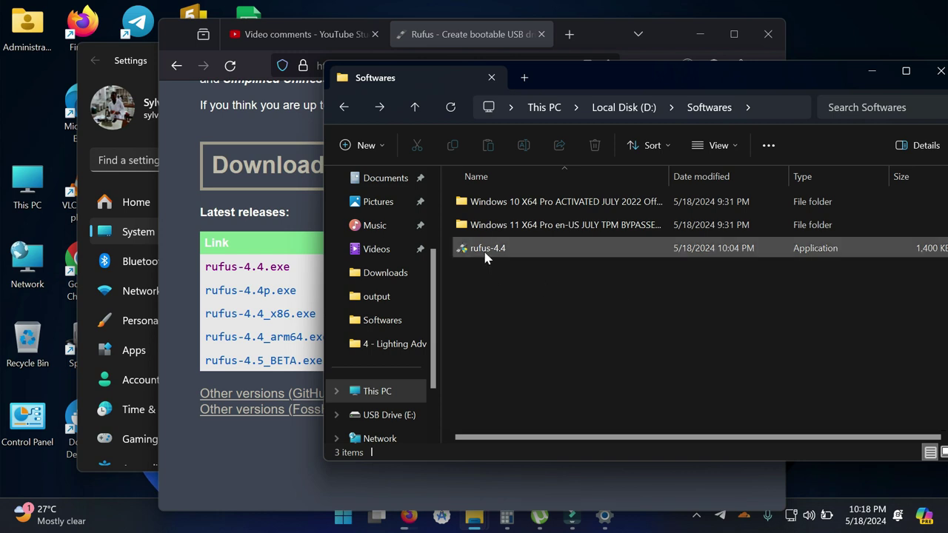
left_click(485, 255)
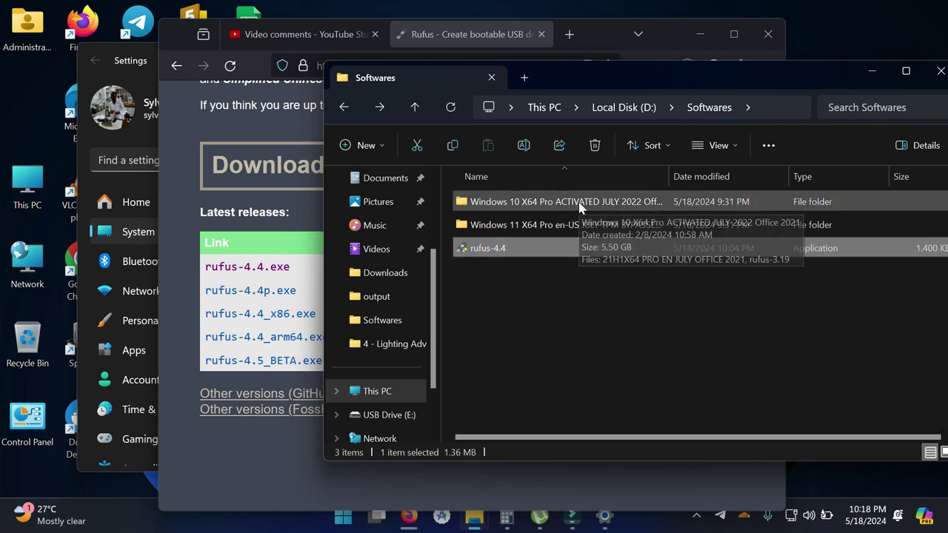
left_click(566, 226)
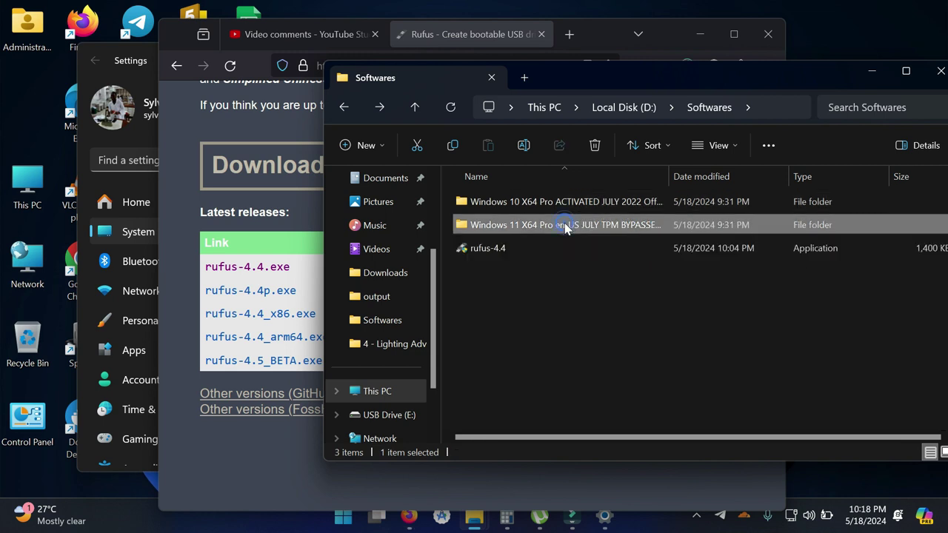
double_click(566, 225)
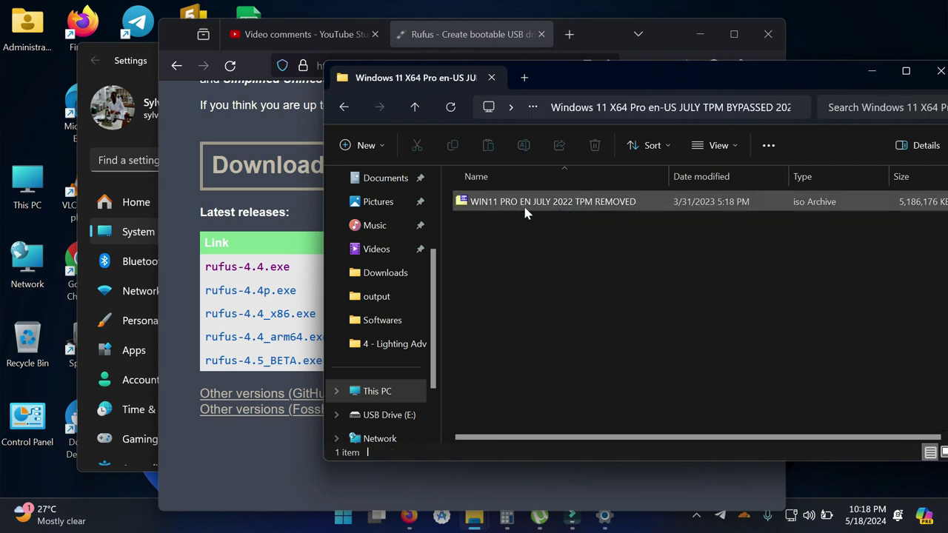
left_click(523, 207)
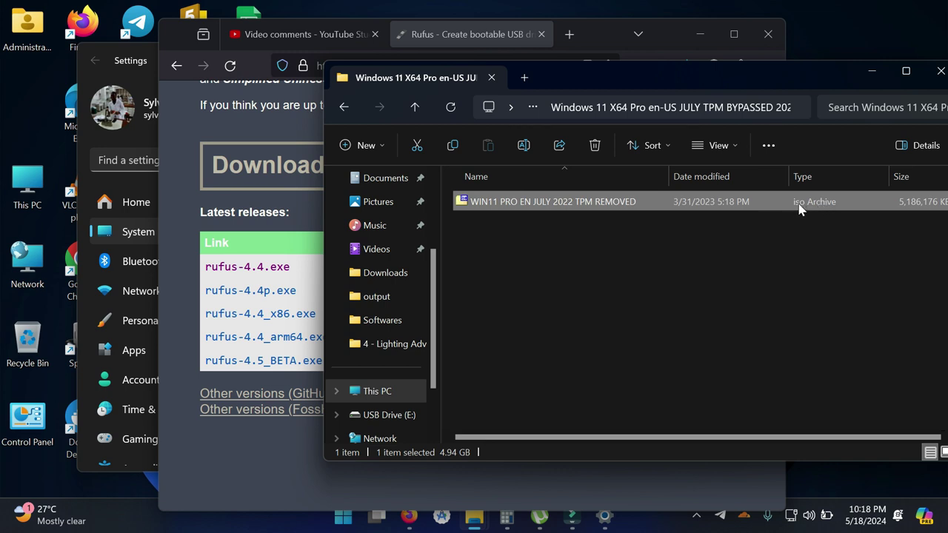
left_click(340, 105)
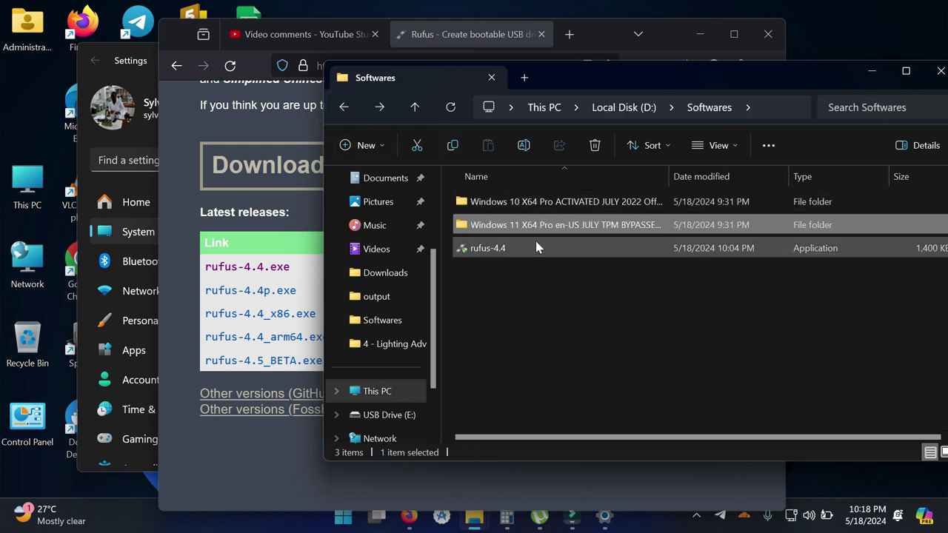
- Launch rufus-4.4 and select the WIN11 PRO EN JULY 2022 TPM REMOVED file in the boot image dialog
double_click(536, 248)
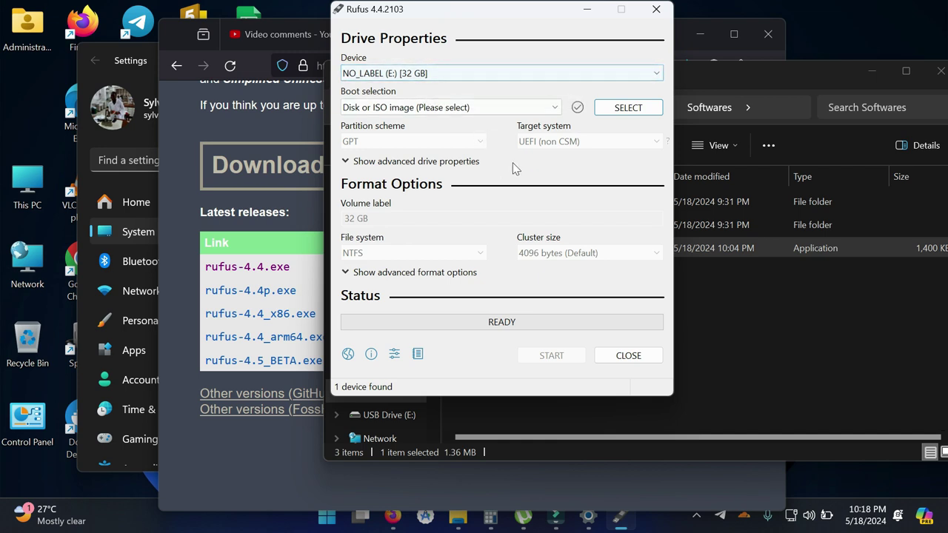
left_click(622, 112)
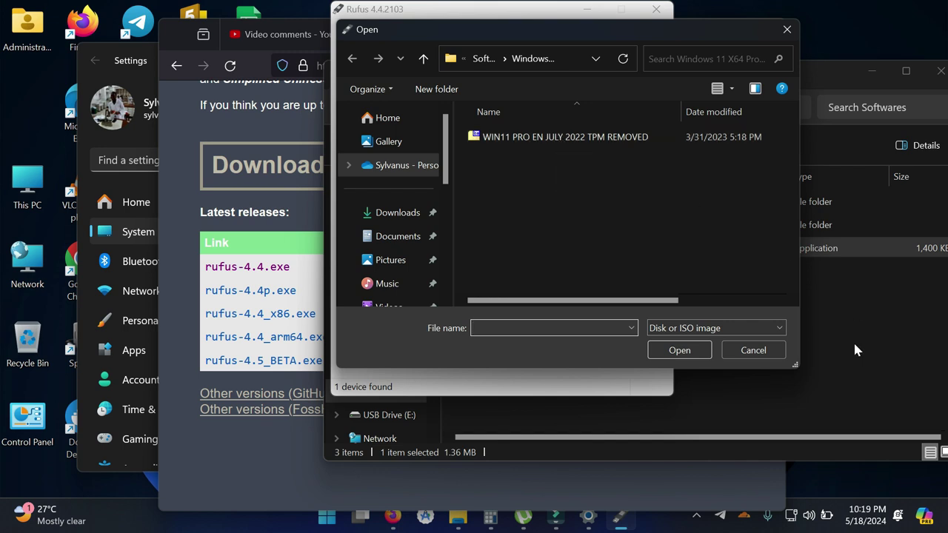
left_click(565, 138)
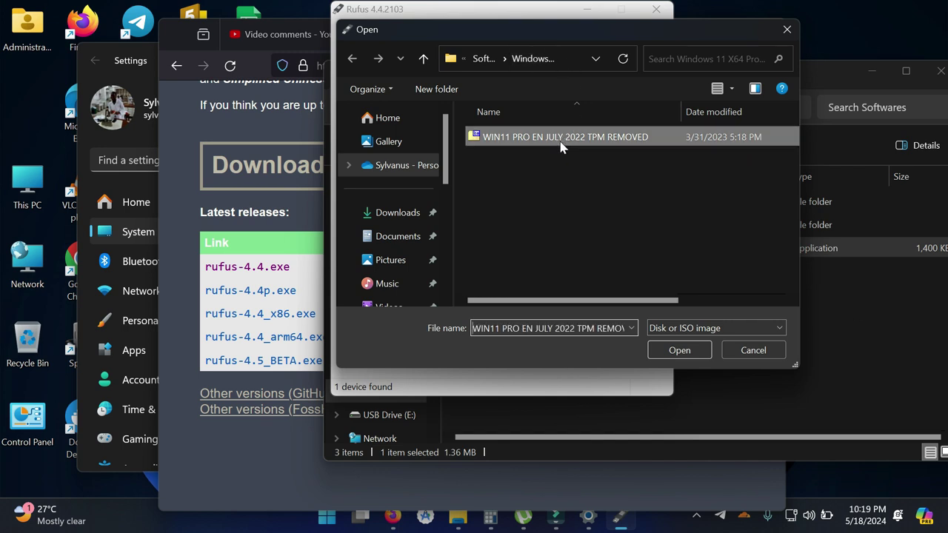
- Compare the Windows 11 X64 Pro folder's path in File Explorer with the path in the image selection dialog
left_click(834, 295)
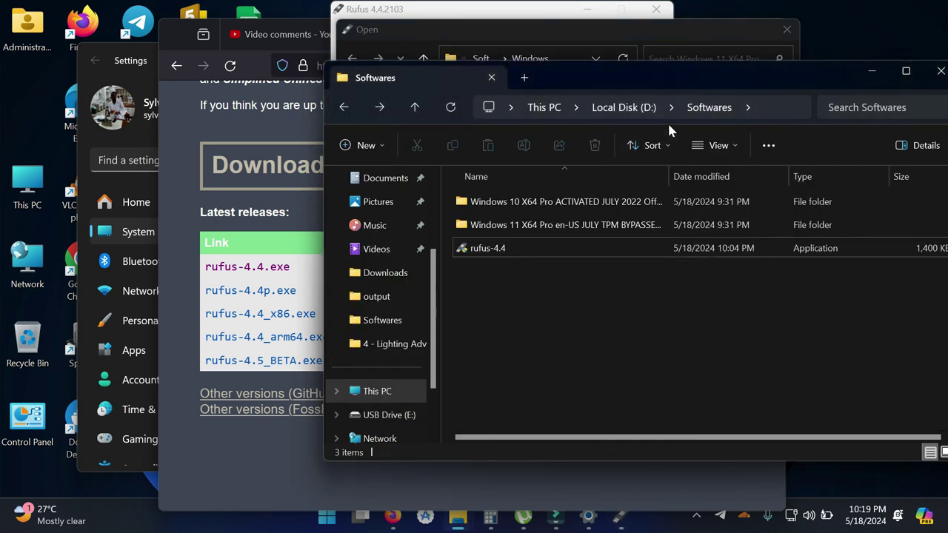
double_click(595, 223)
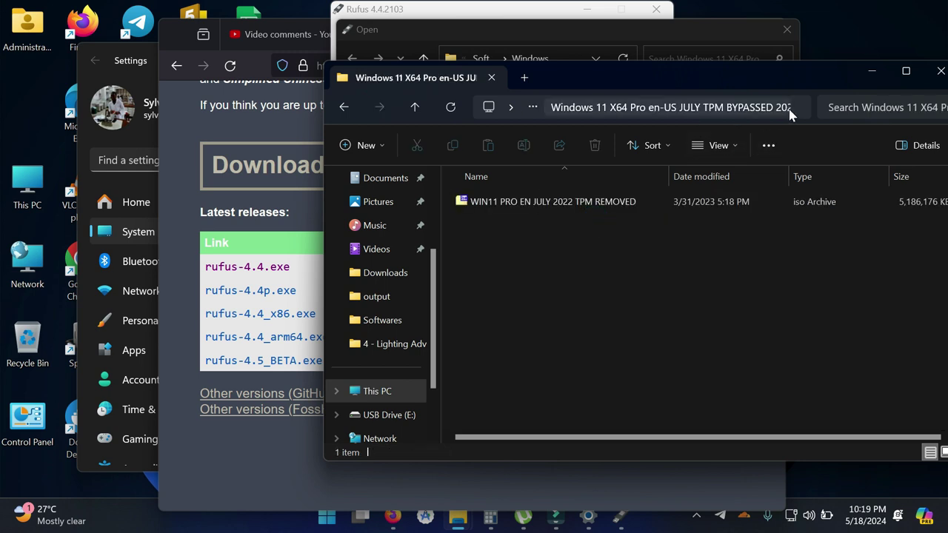
left_click(799, 103)
key("BackSpace")
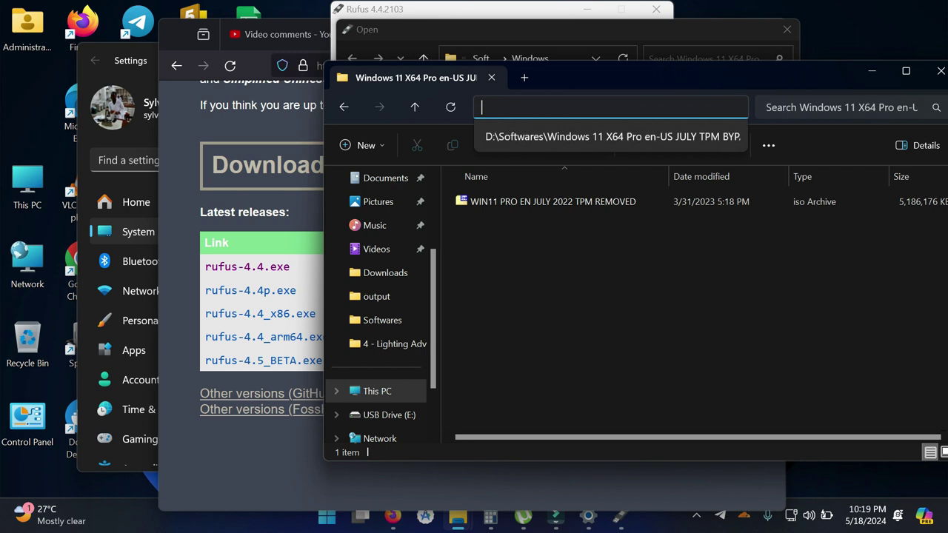
left_click(632, 137)
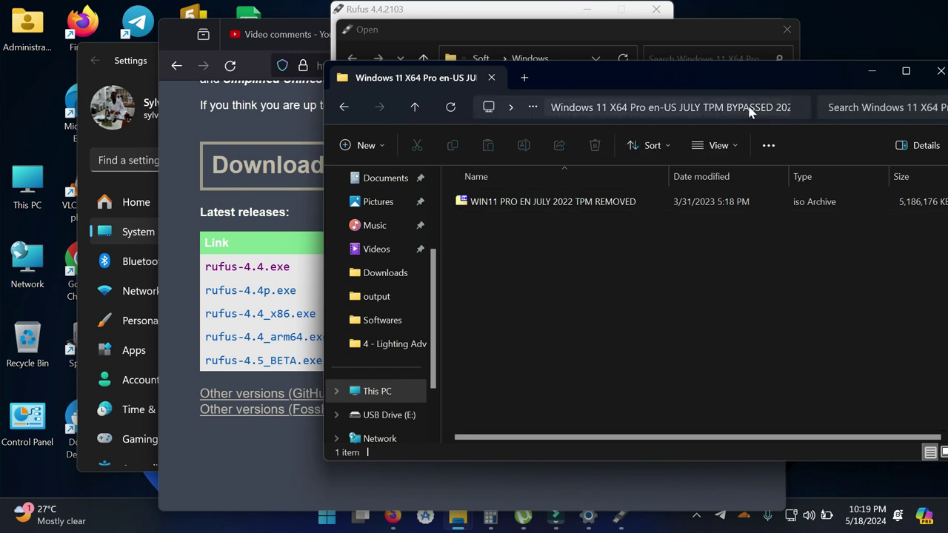
left_click(793, 109)
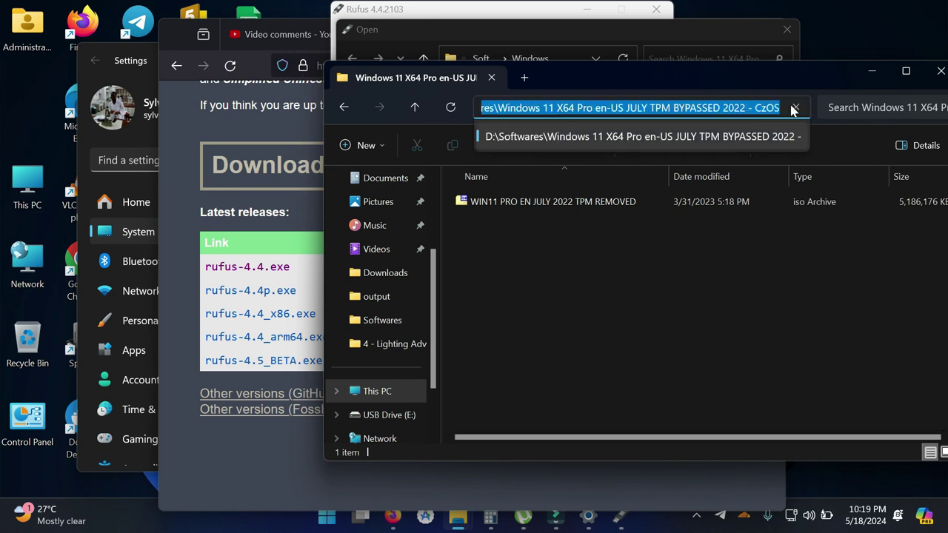
left_click(630, 37)
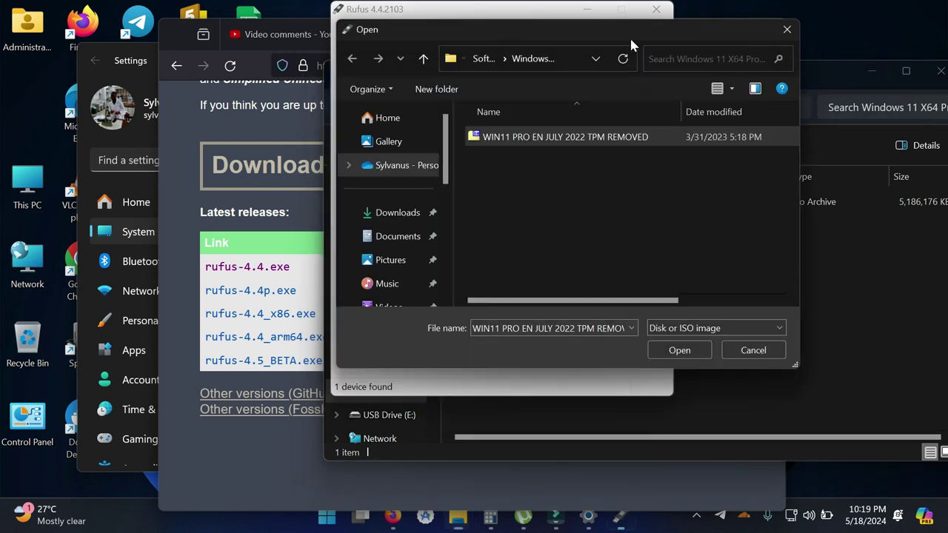
left_click(576, 59)
left_click(583, 59)
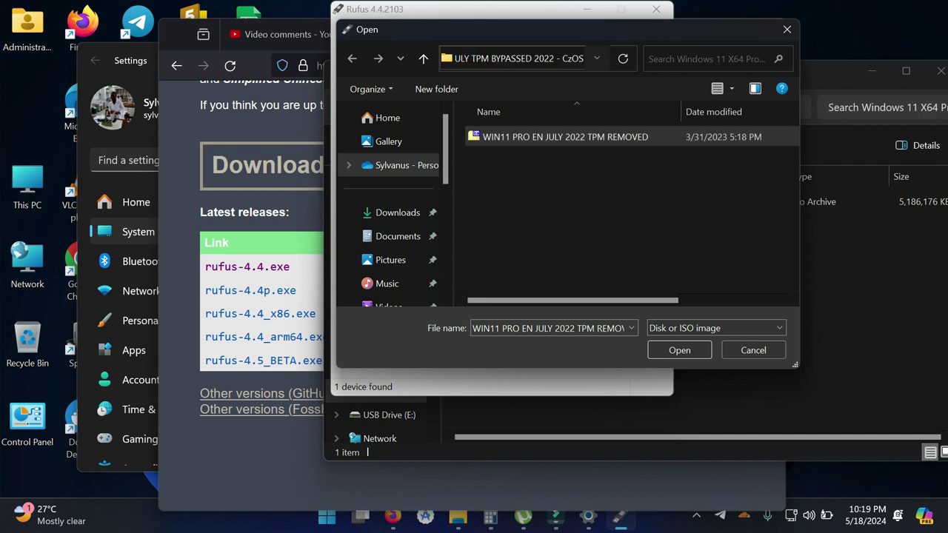
left_click(622, 60)
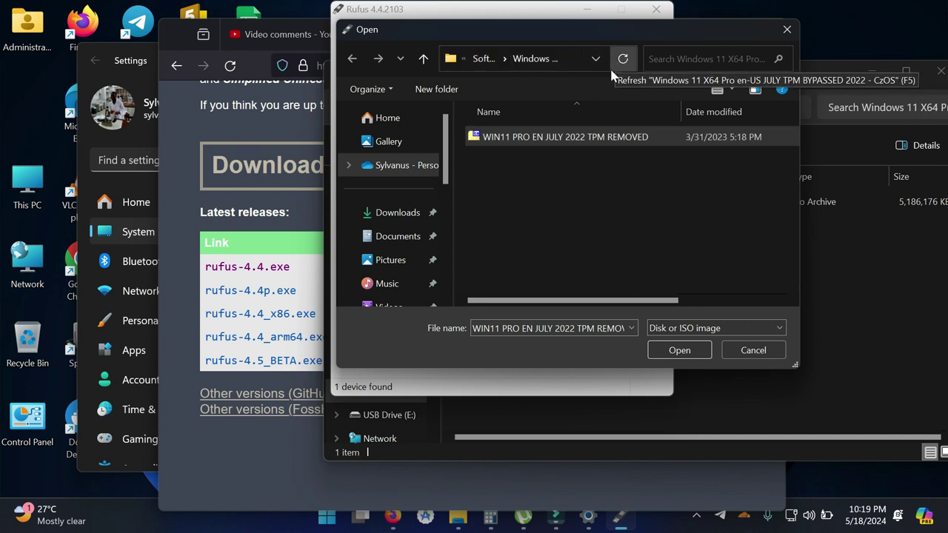
- Load WIN11 PRO EN JULY 2022 TPM REMOVED.iso as the boot image and choose GPT as the partition scheme
double_click(576, 140)
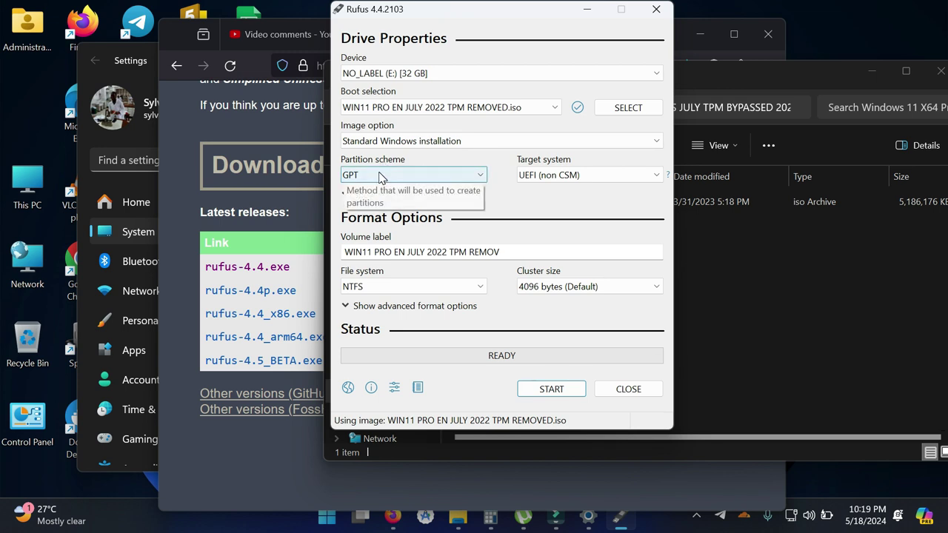
left_click(380, 177)
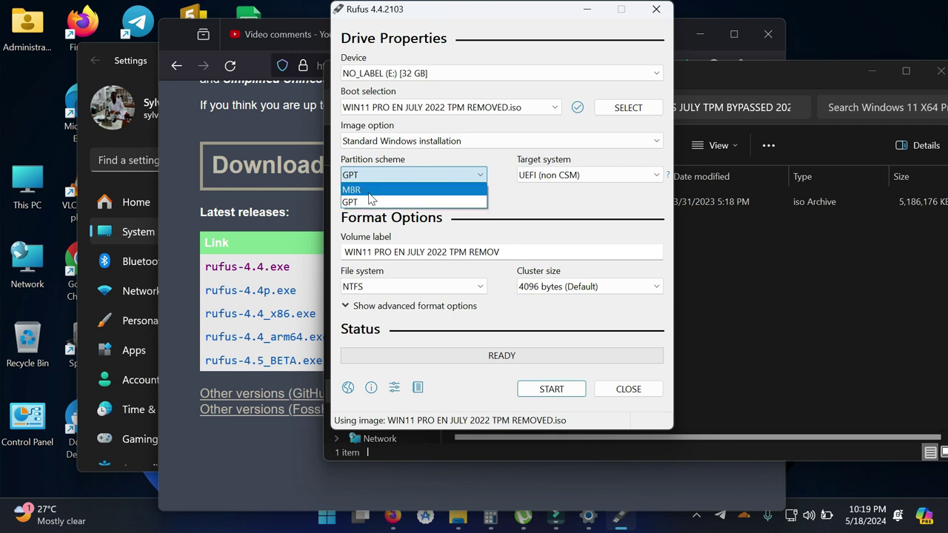
left_click(384, 202)
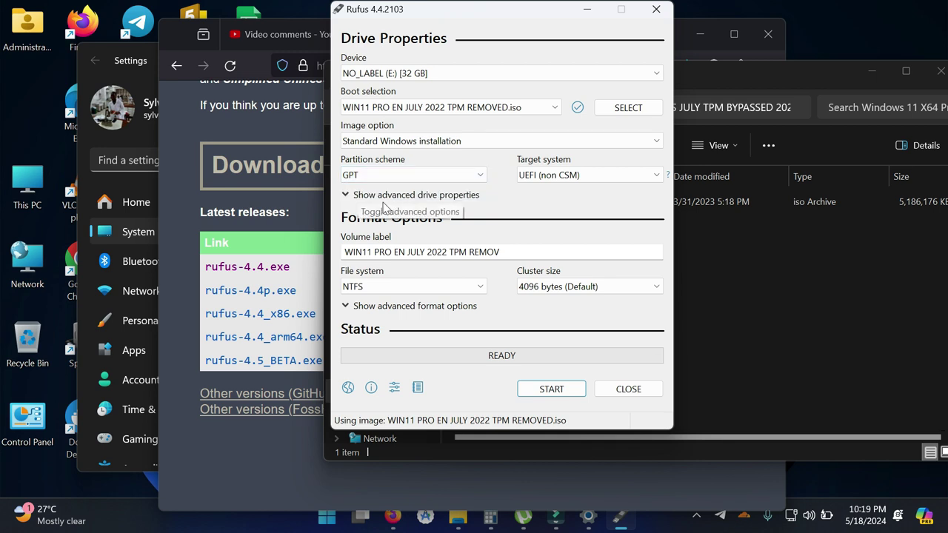
left_click(22, 191)
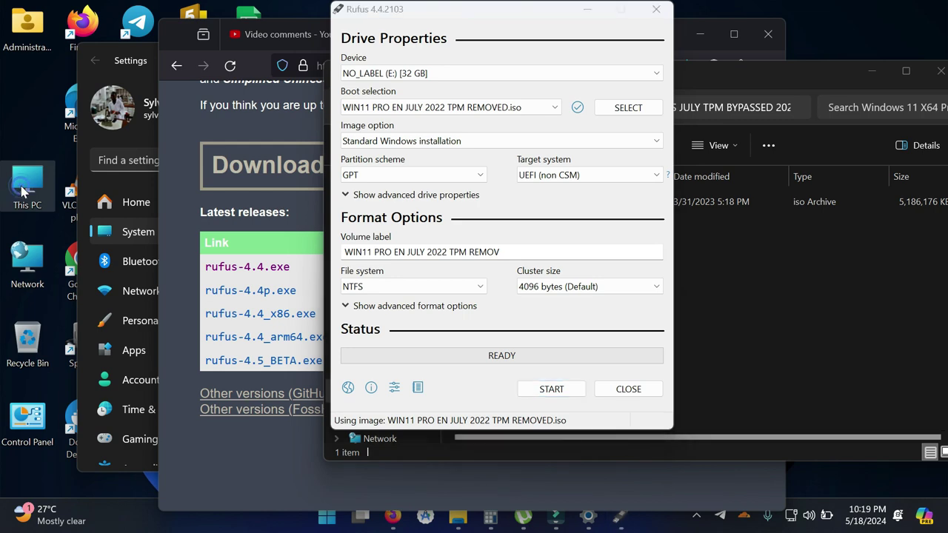
right_click(22, 191)
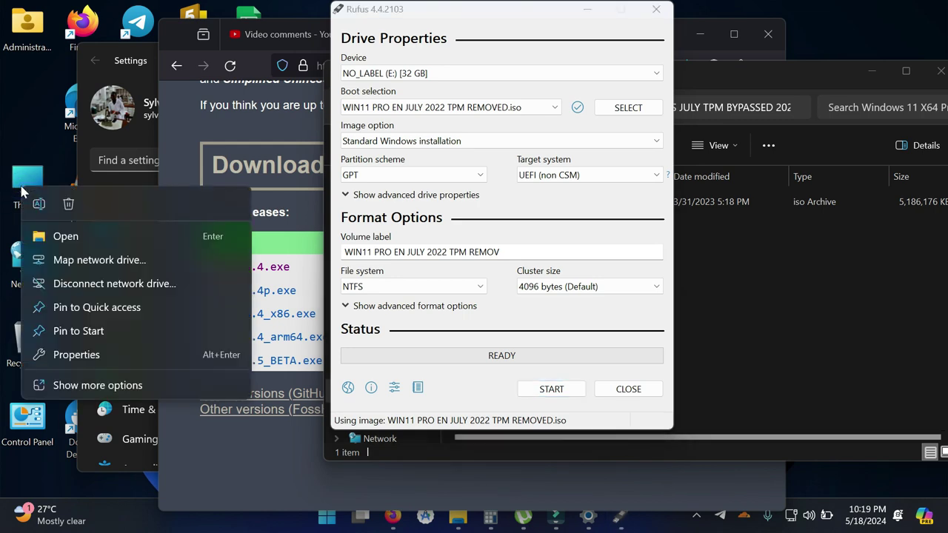
left_click(76, 355)
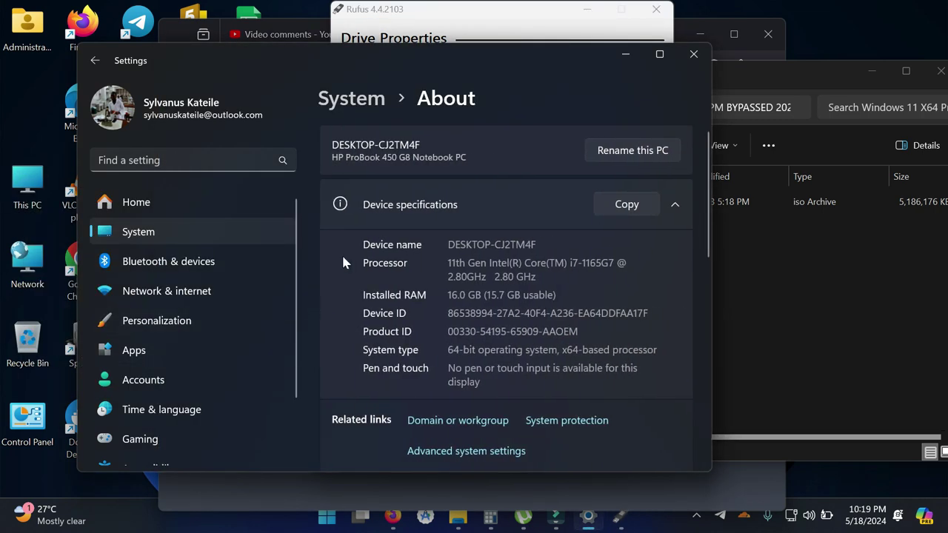
left_click(693, 53)
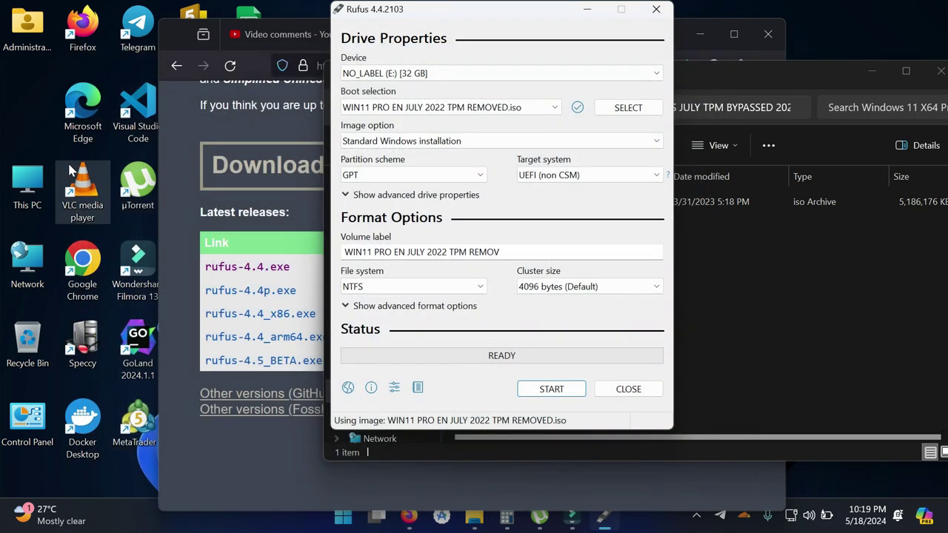
- Open Computer Management for This PC and display Disk Management
left_click(40, 191)
right_click(41, 191)
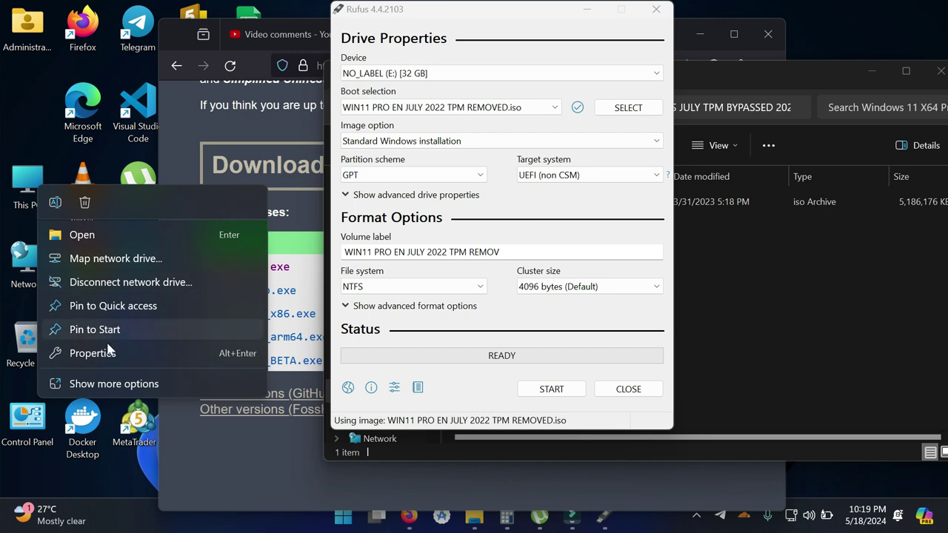
left_click(109, 384)
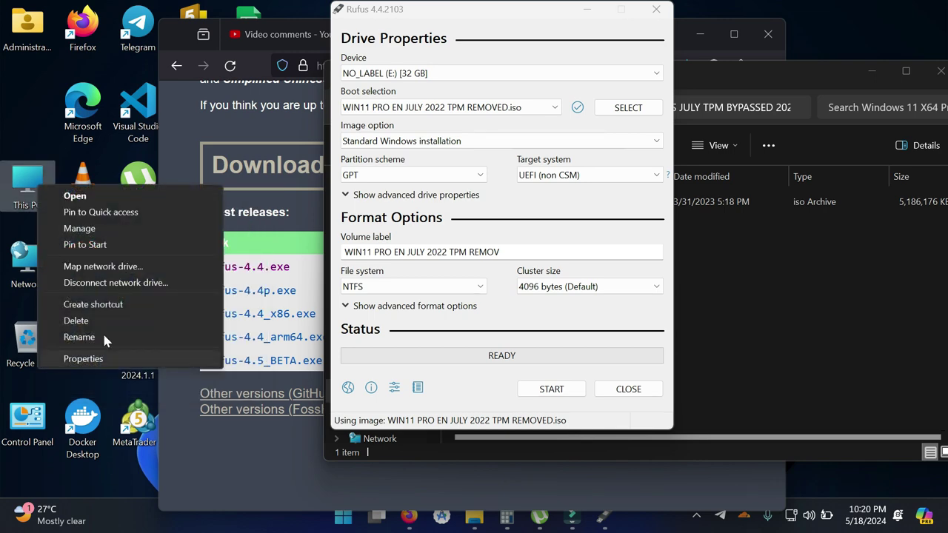
left_click(97, 231)
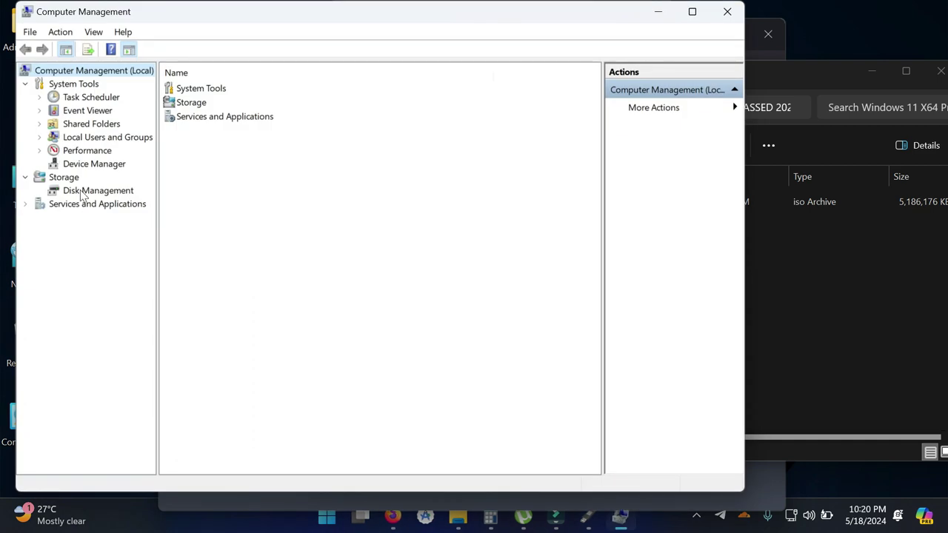
left_click(84, 192)
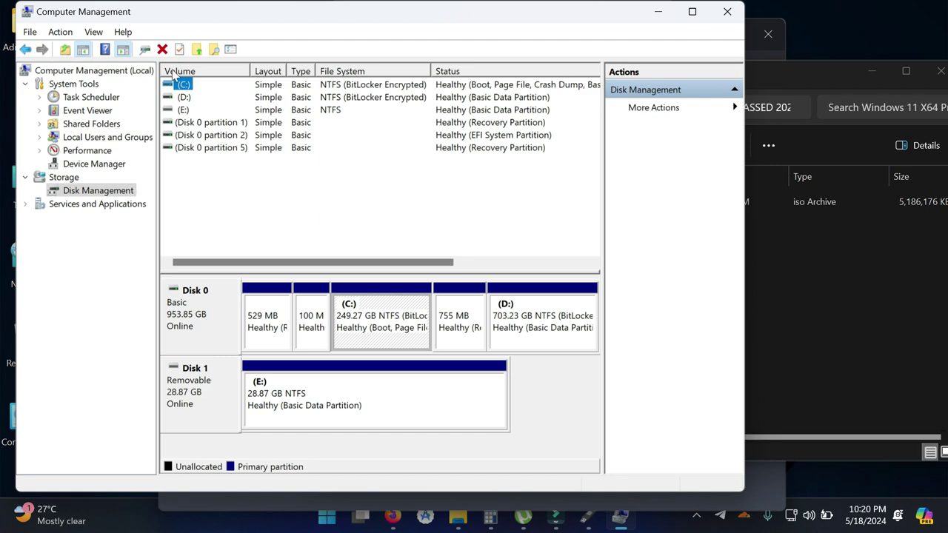
- Inspect the hardware list in the C: volume's properties and view the KIOXIA TransMemory USB Device's properties
right_click(185, 86)
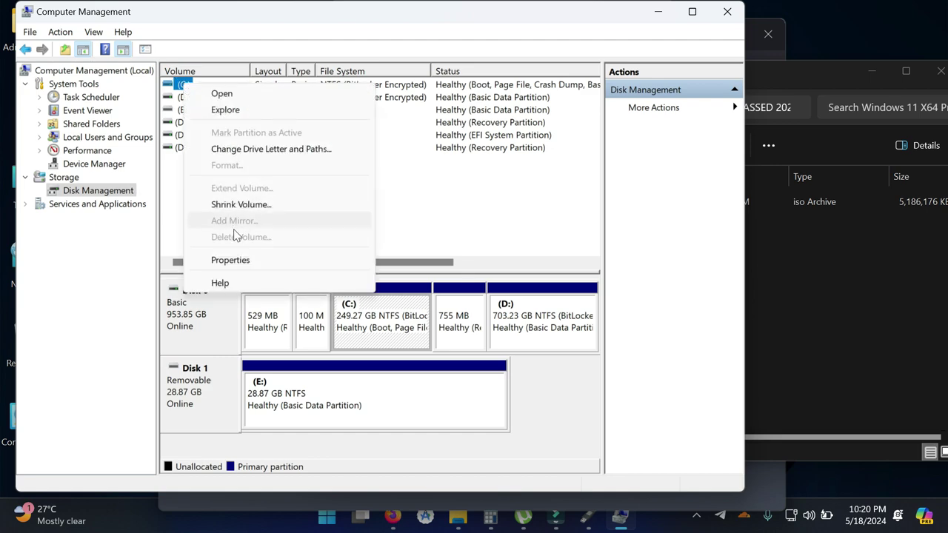
left_click(232, 261)
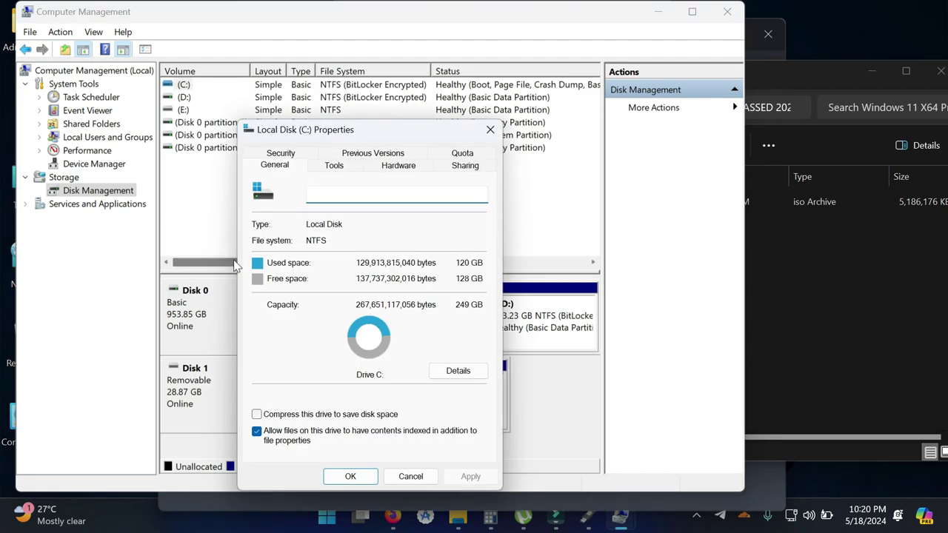
left_click(335, 166)
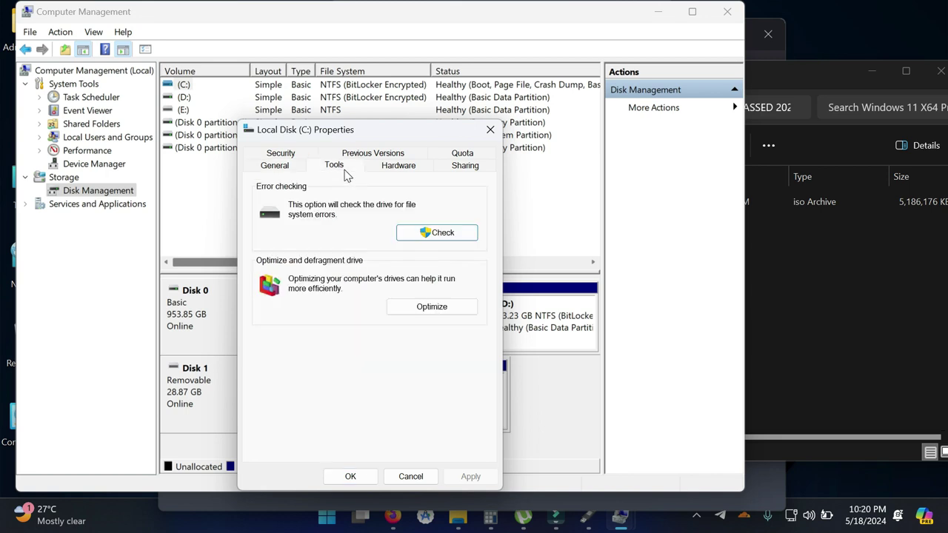
left_click(392, 169)
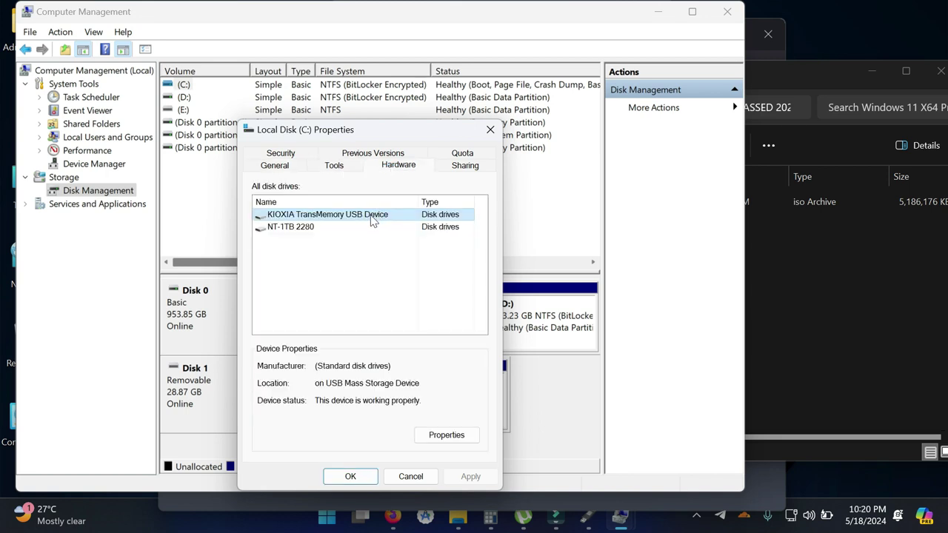
left_click(431, 437)
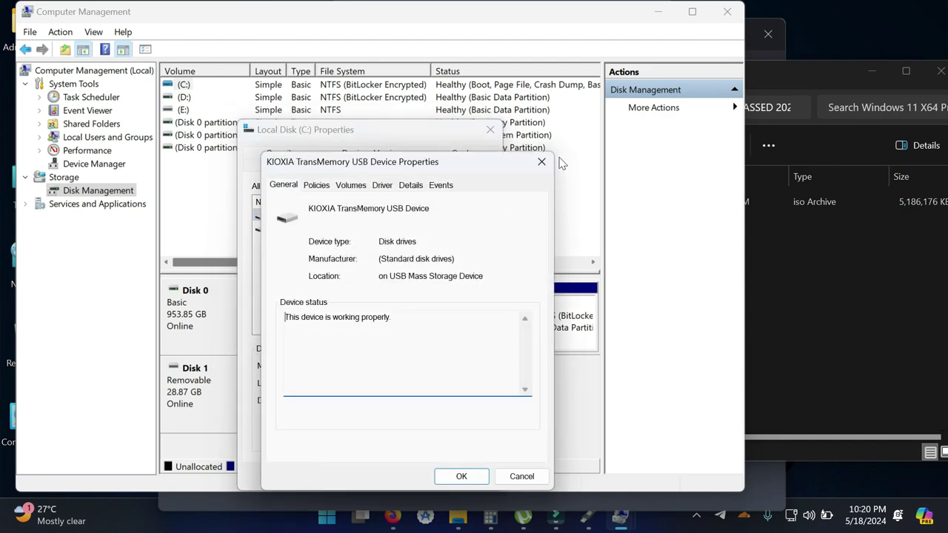
left_click(542, 164)
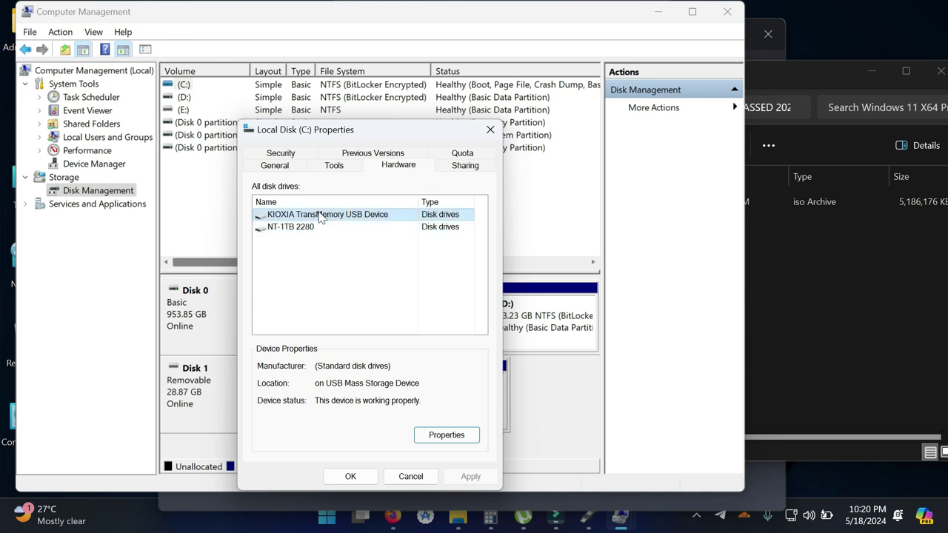
- Populate the volume information of the NT-1TB 2280 drive to check its partition style
left_click(315, 227)
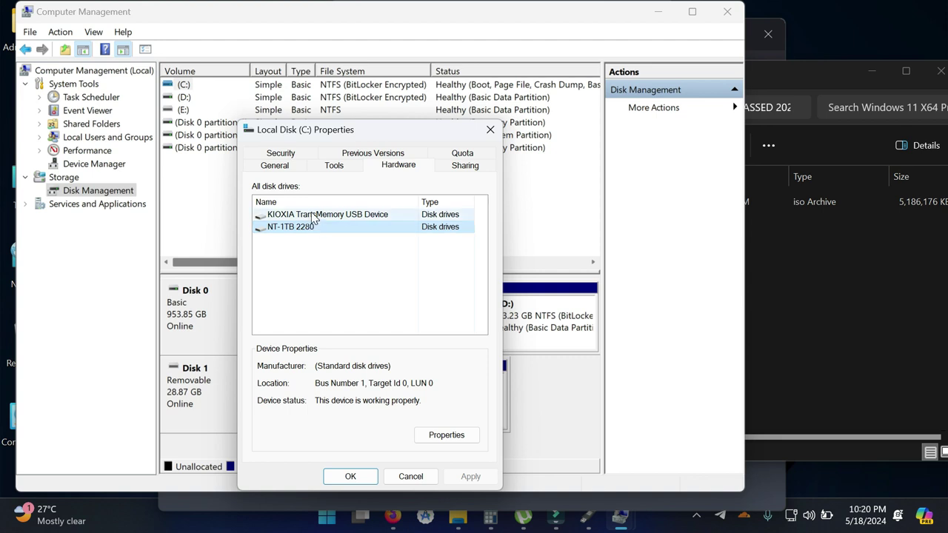
left_click(311, 216)
left_click(312, 230)
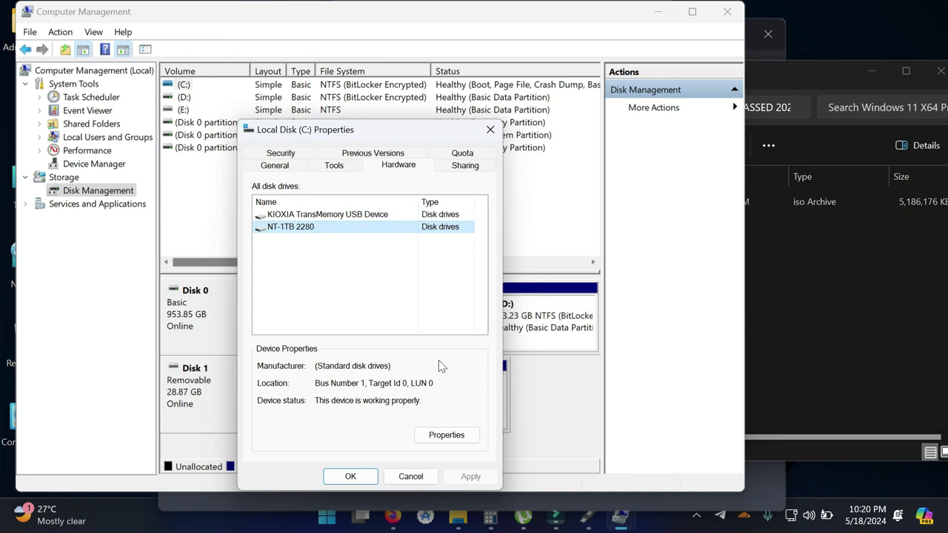
left_click(443, 435)
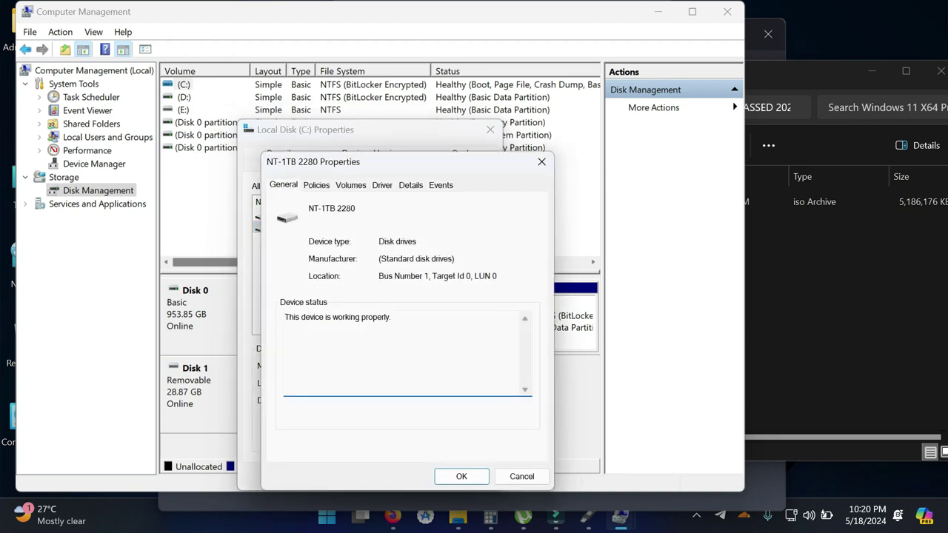
left_click(351, 189)
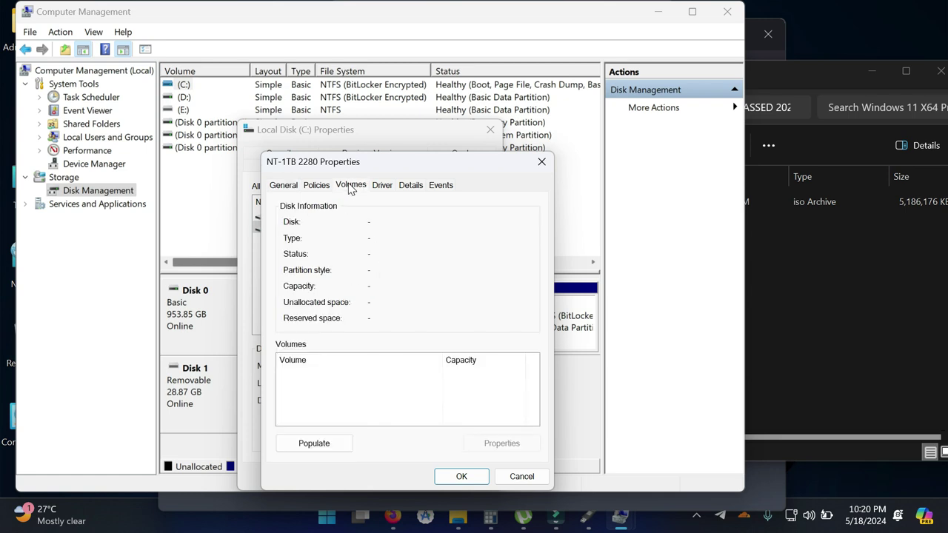
left_click(328, 445)
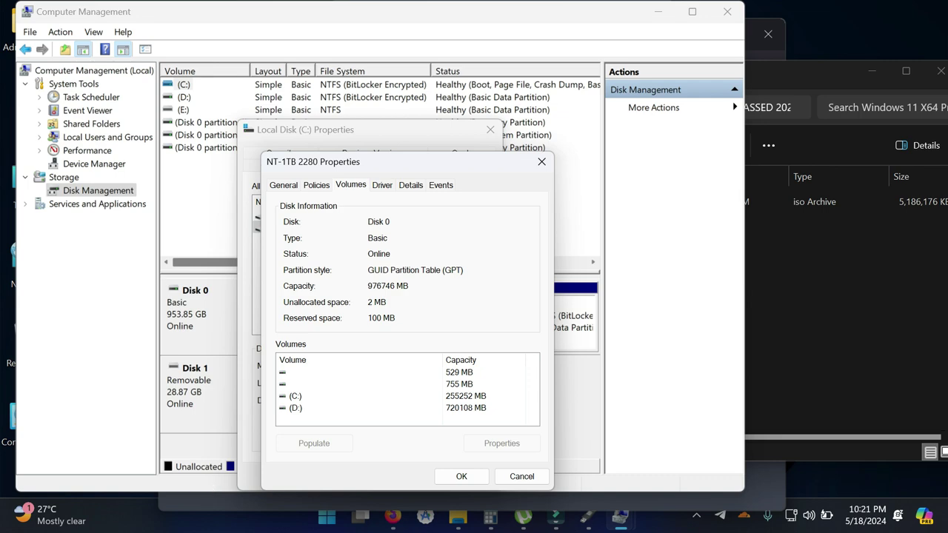
- Open Command Prompt and run diskpart
left_click(327, 523)
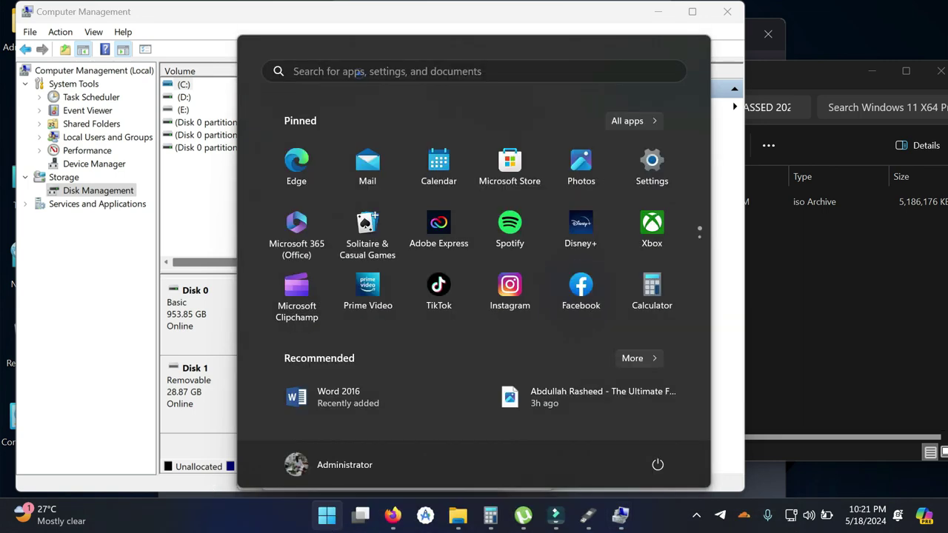
left_click(360, 74)
type("cmd")
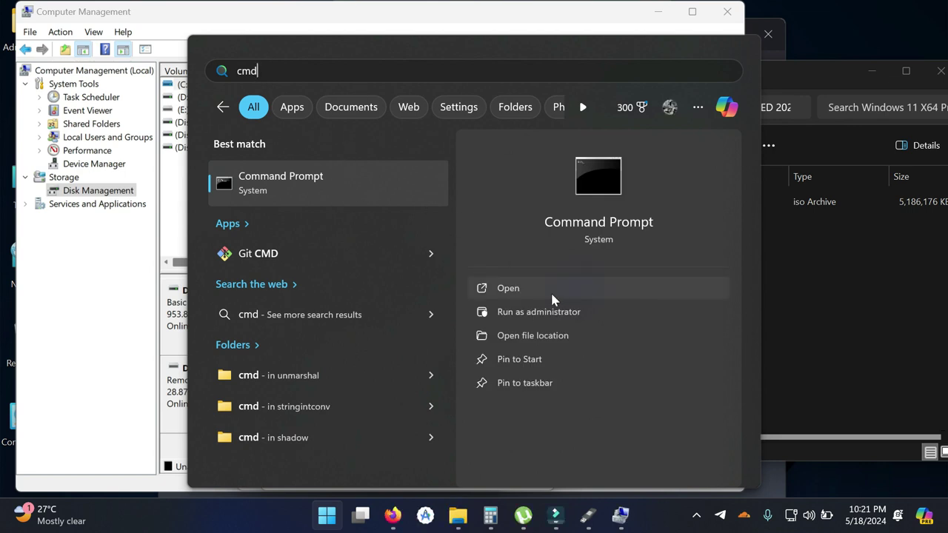
left_click(514, 290)
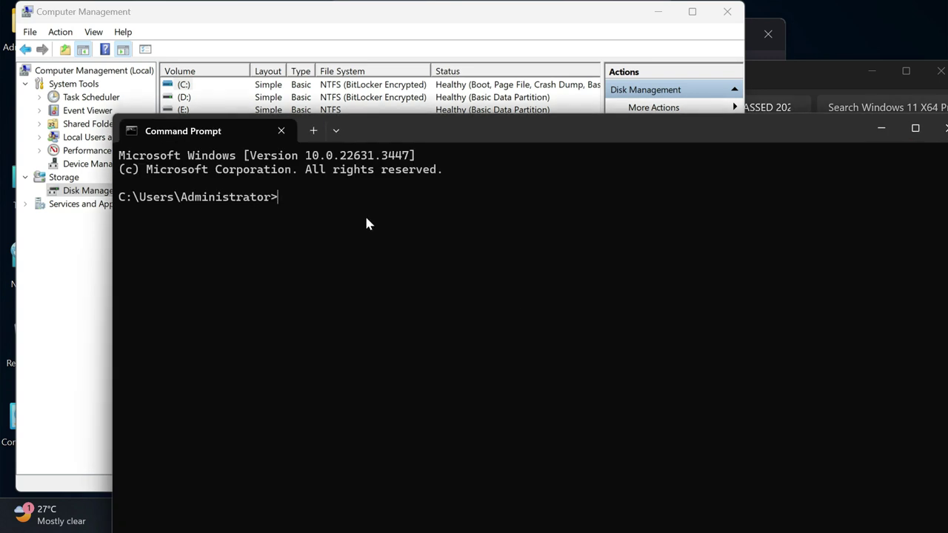
type("disk")
key("BackSpace")
type("part")
key("Return")
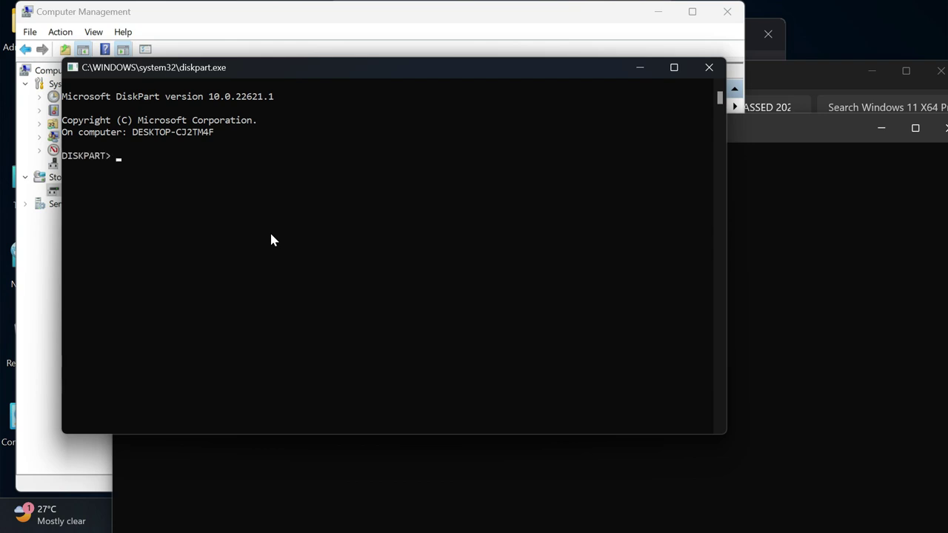
- Run list disk in DiskPart to check which disks use GPT, and close both console windows
type("list disk")
key("Return")
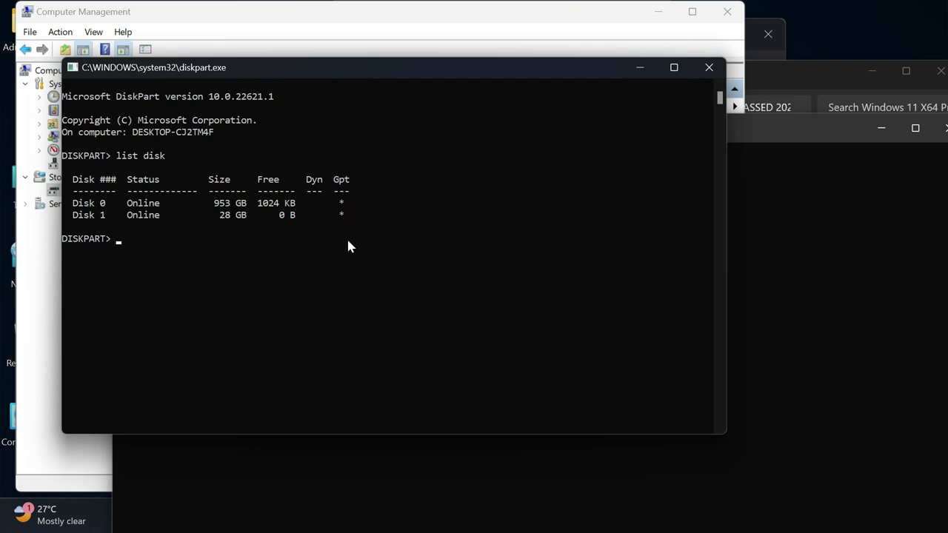
left_click(709, 68)
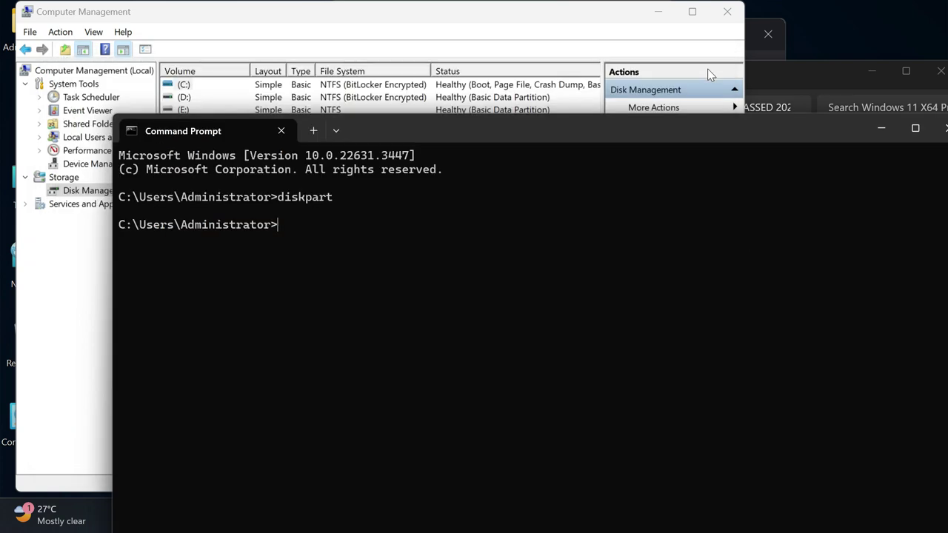
left_click_drag(737, 130, 641, 123)
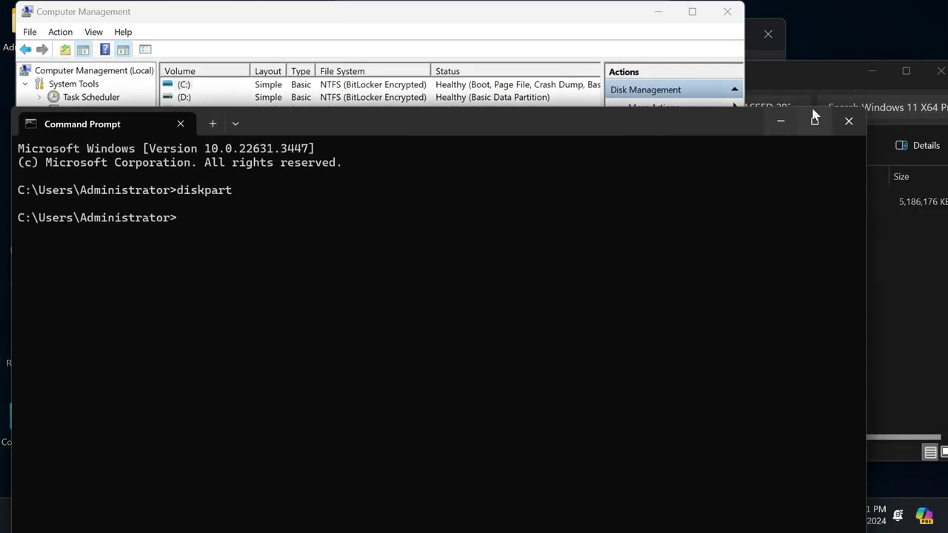
left_click(848, 122)
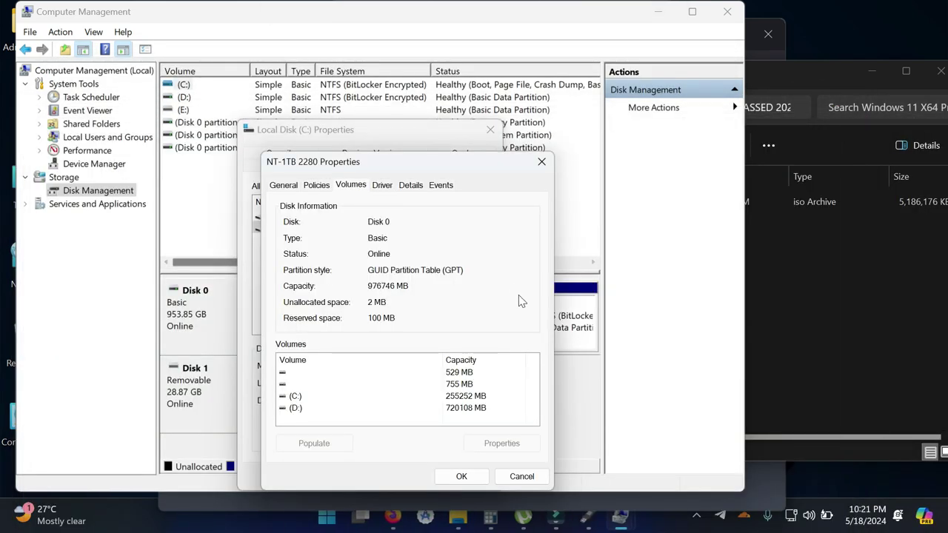
- Switch back to Rufus and start creating the bootable drive to bring up the Windows installation customization options
left_click(621, 525)
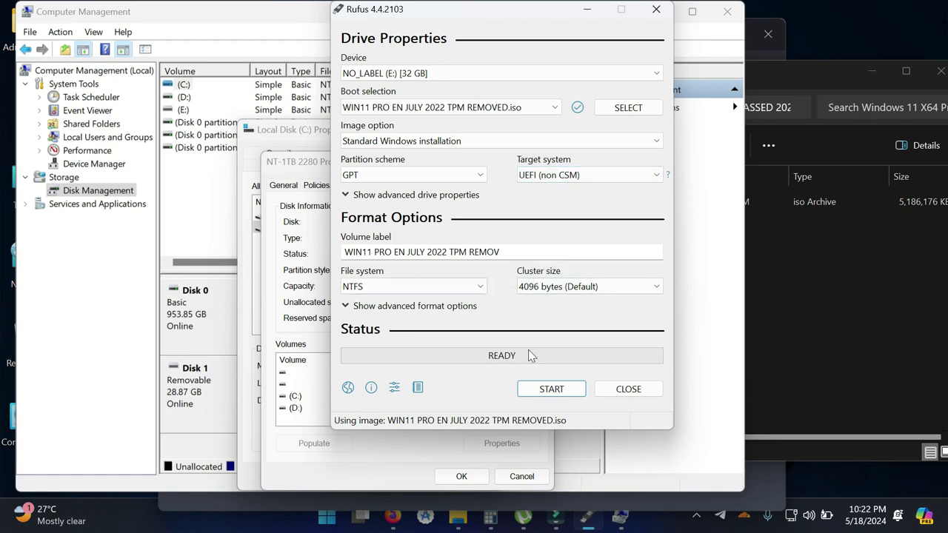
left_click(552, 391)
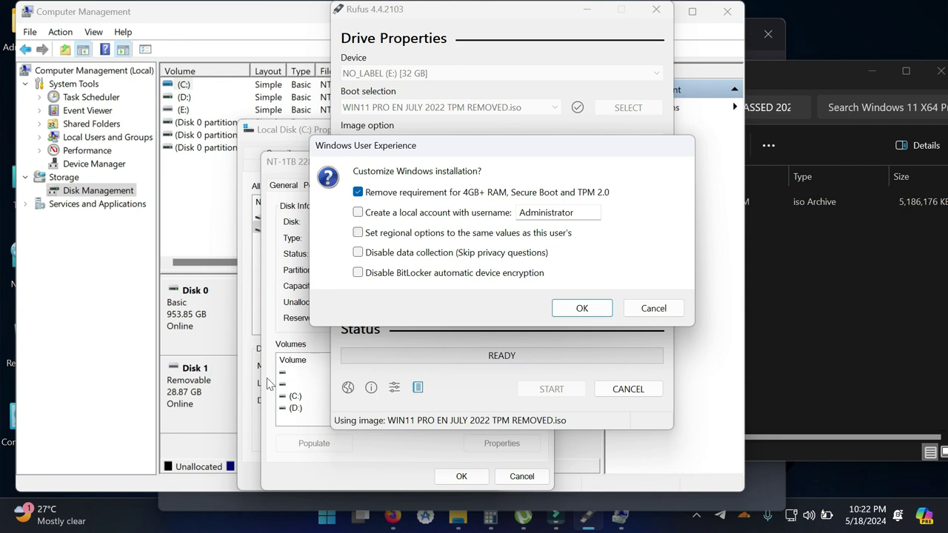
- Run tpm.msc to check the computer's TPM status and specification version, and close TPM Management
left_click(222, 511)
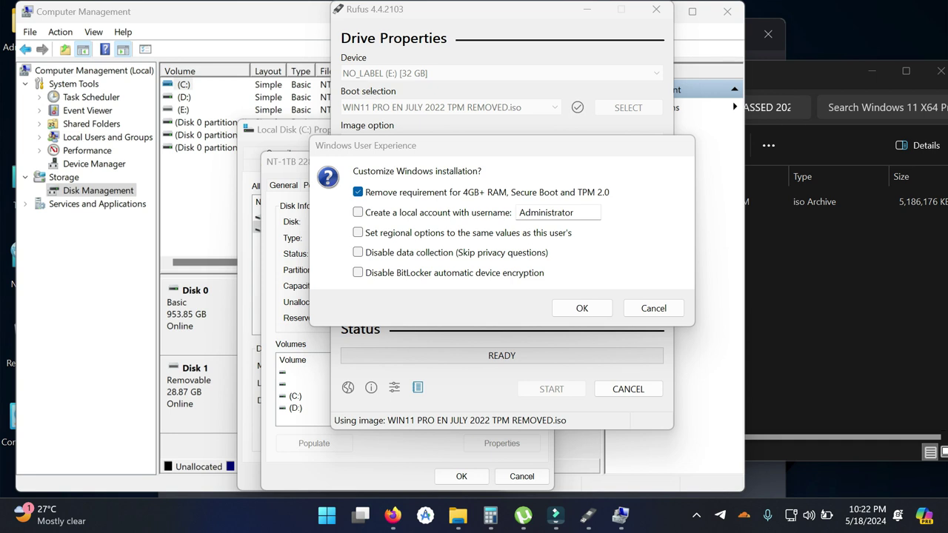
key("super+r")
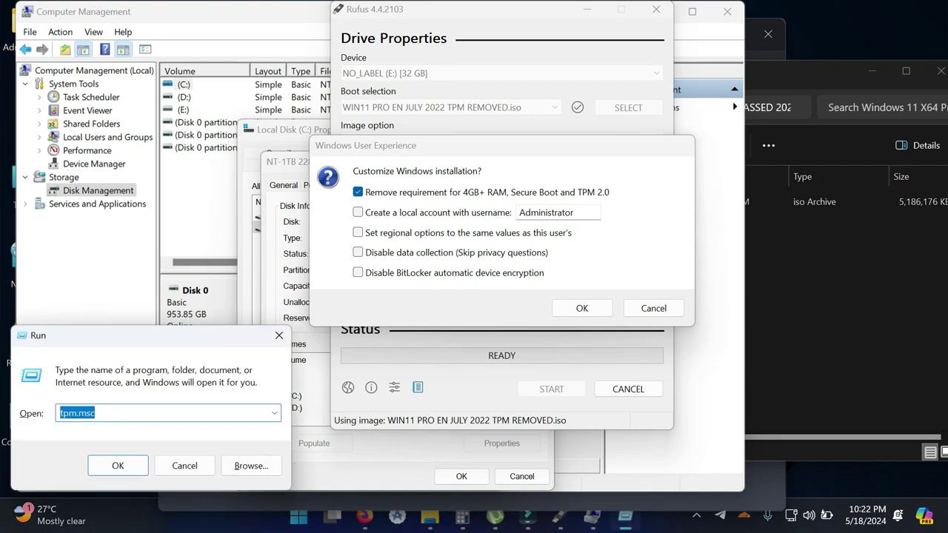
type("tpm")
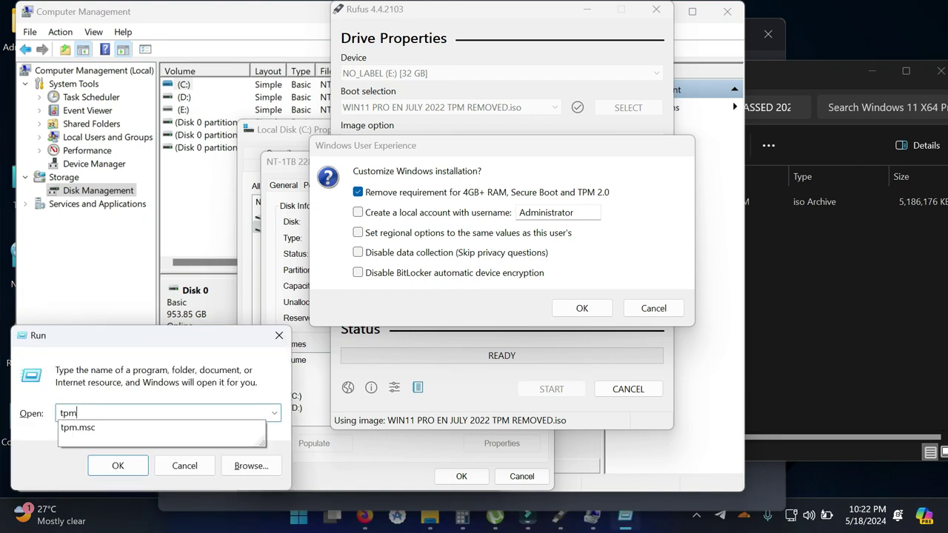
type(".msc")
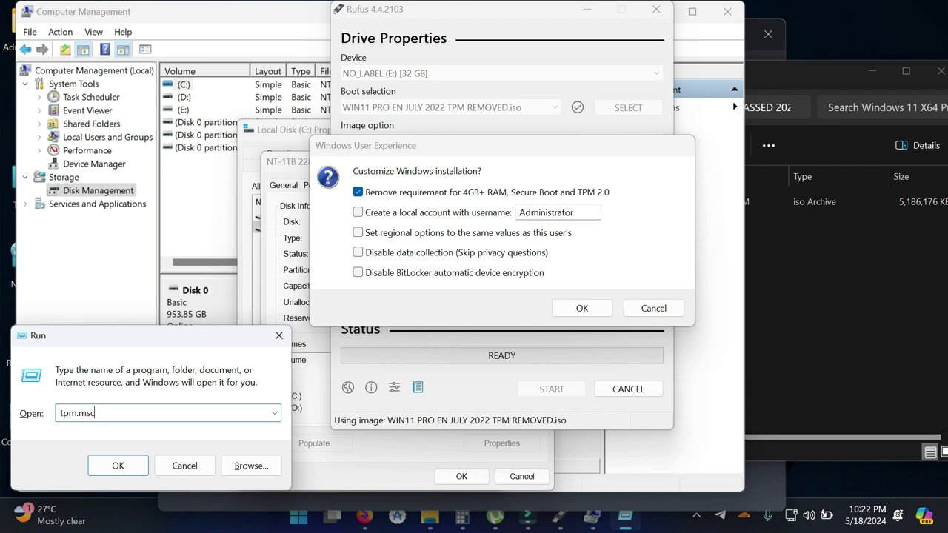
key("Return")
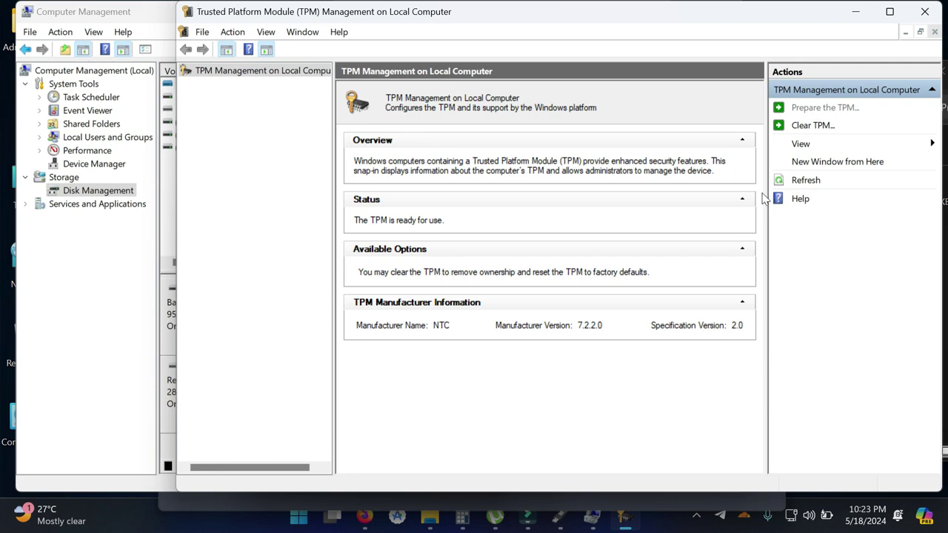
left_click(924, 11)
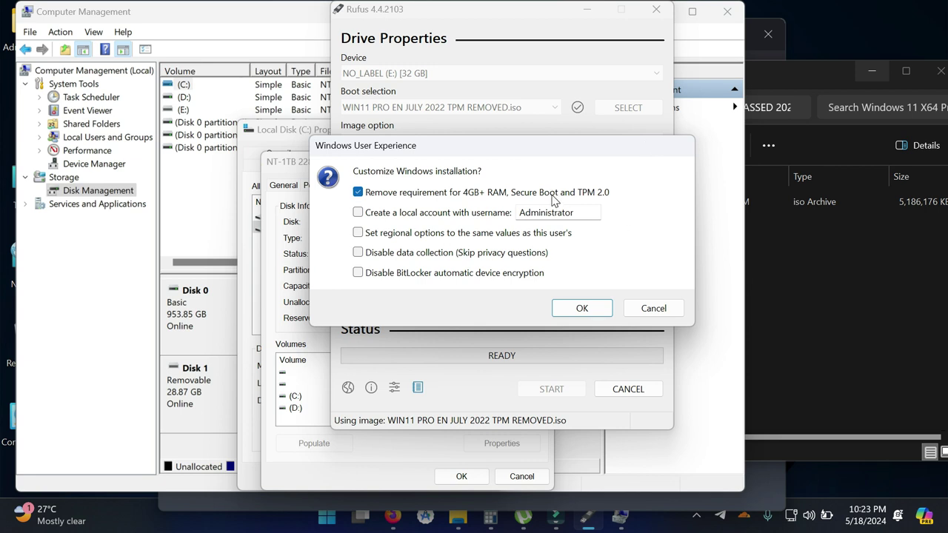
- Keep the 4GB+ RAM, Secure Boot and TPM 2.0 requirement removal enabled, add a local account with the user's first name, and accept the customizations
left_click(383, 199)
left_click(359, 193)
left_click(358, 213)
double_click(546, 213)
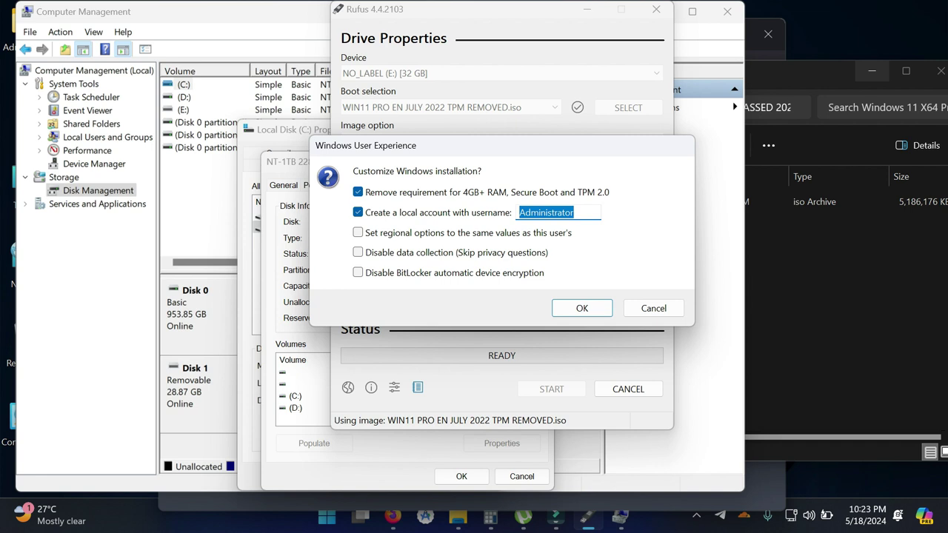
type("Ivan")
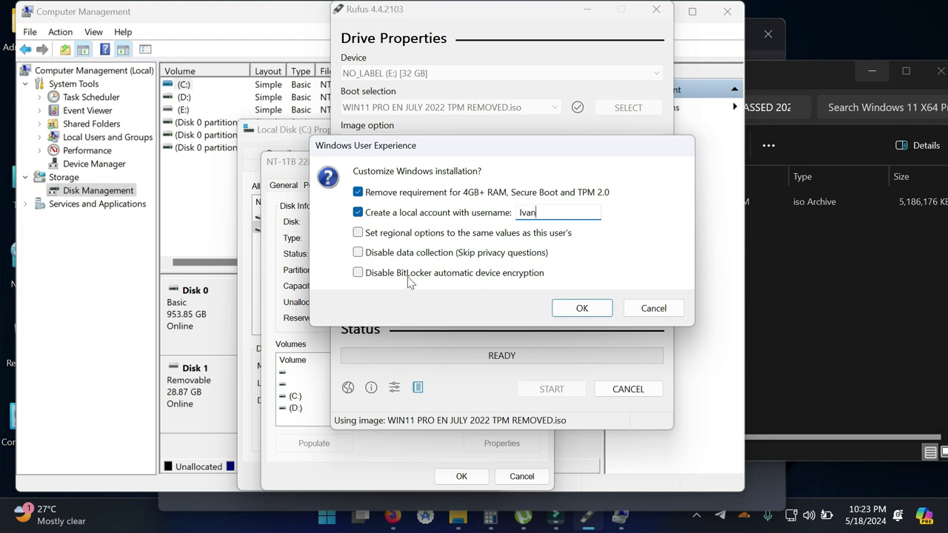
left_click(568, 309)
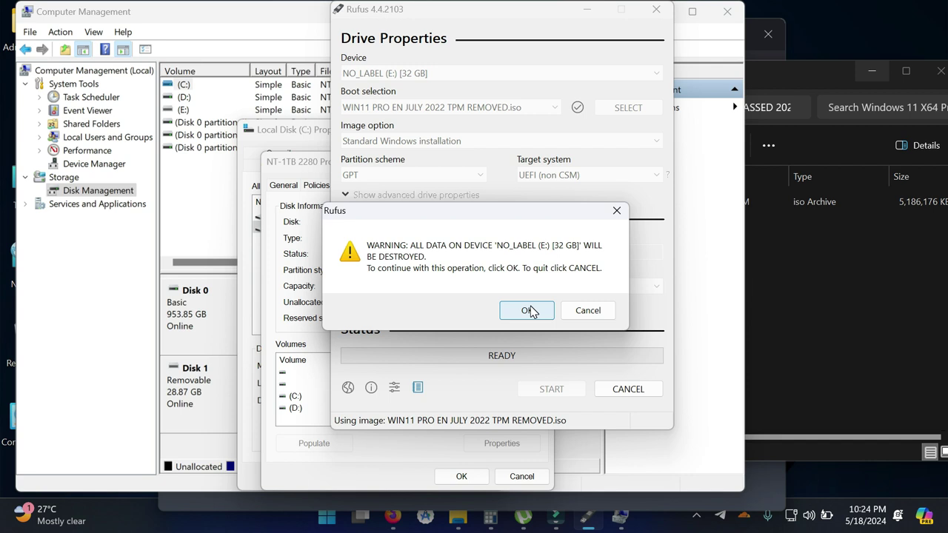
- Approve erasing the 32 GB USB drive to write the Windows 11 image, declining the Google Drive upload offer, and close Rufus when finished
left_click(530, 310)
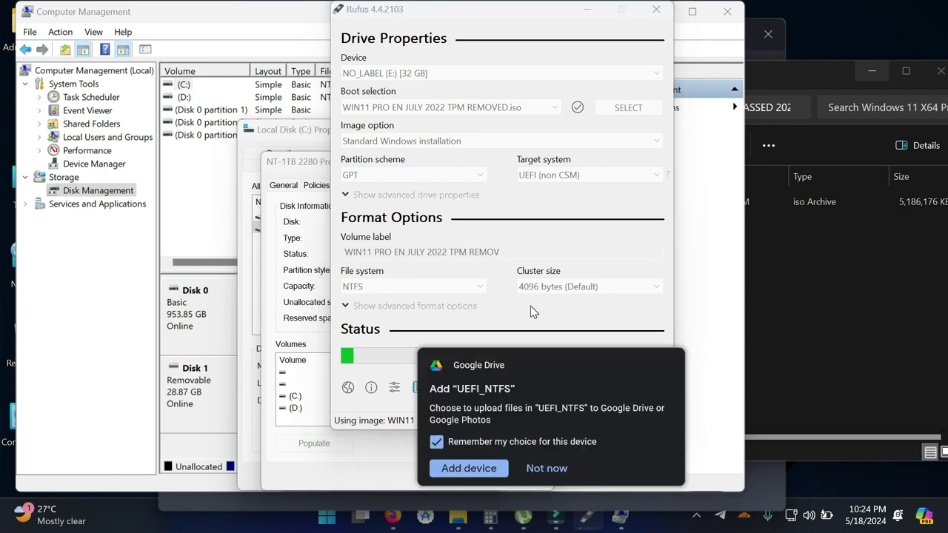
left_click(542, 472)
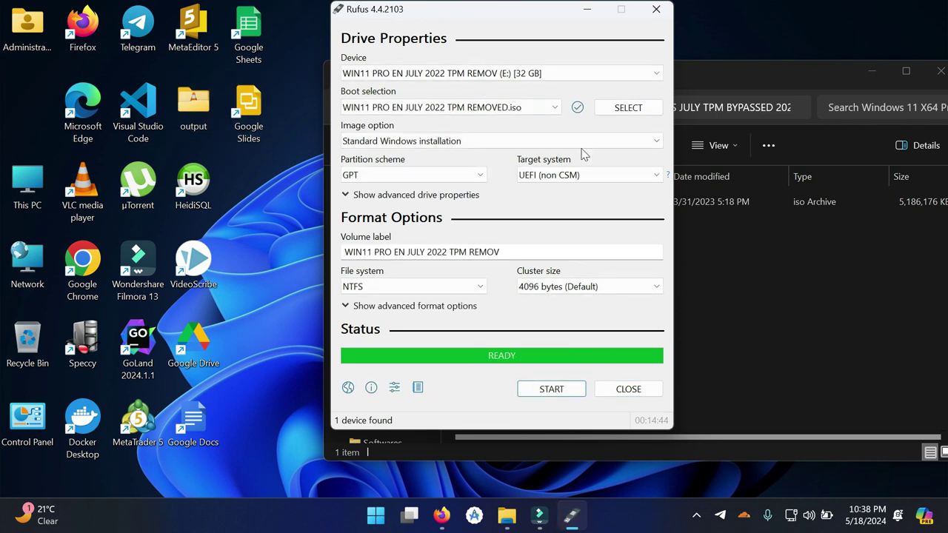
left_click(629, 389)
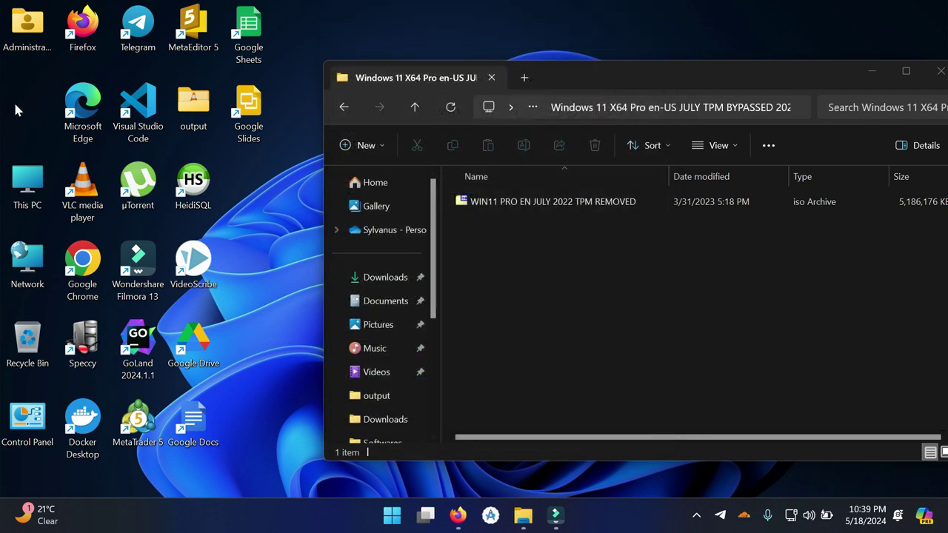
- Open the WIN11 PRO EN JULY 2022 TPM REMOV (E:) drive from This PC, examine its installation files, and close the window
double_click(15, 194)
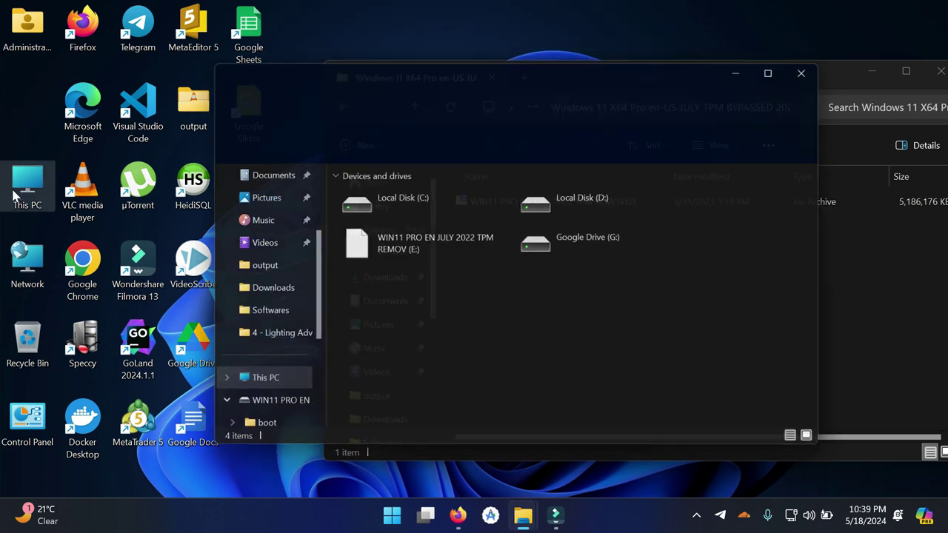
left_click(444, 265)
double_click(444, 266)
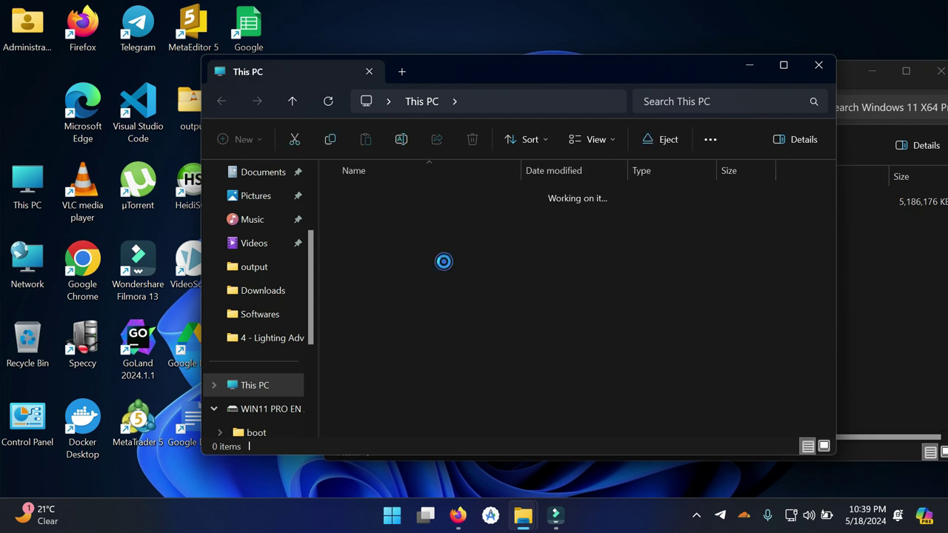
scroll(419, 359, "down", 1)
scroll(417, 350, "up", 2)
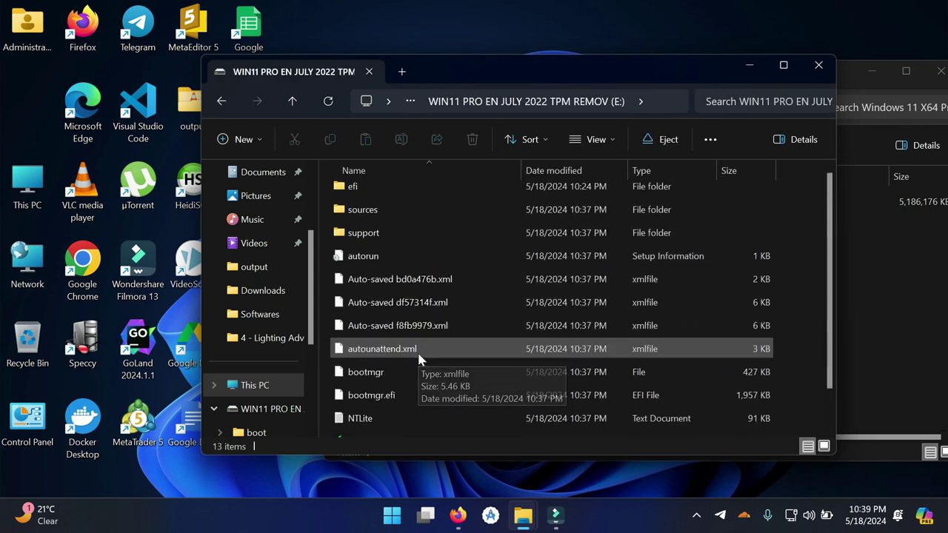
left_click(826, 64)
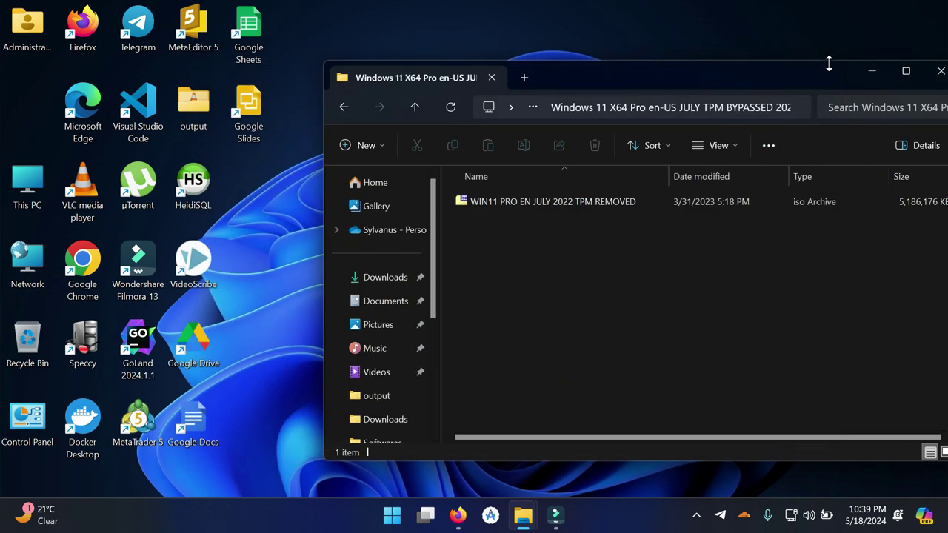